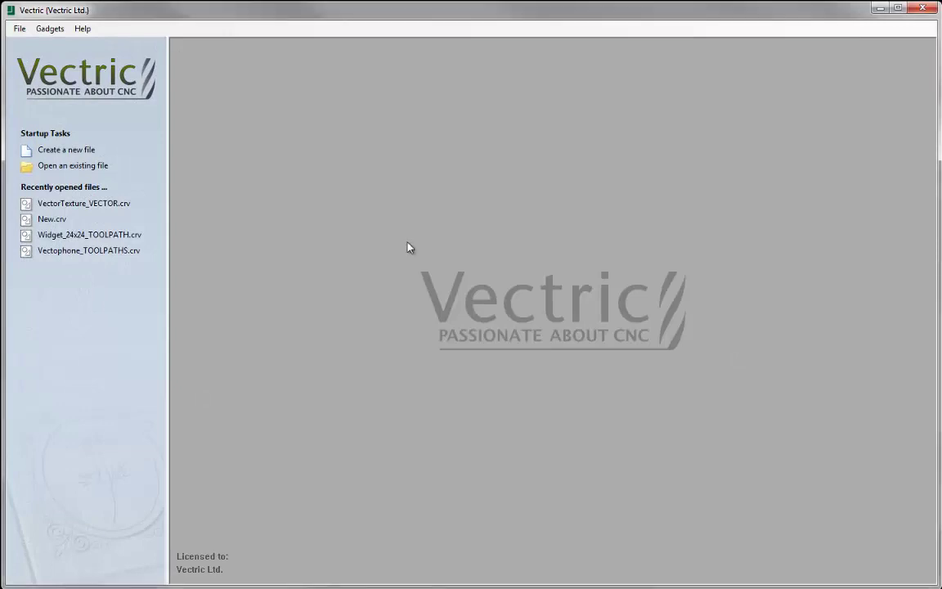
Create a new job 24 inches wide, 12 inches high and 0.75 inches thick
left_click(79, 151)
double_click(121, 96)
type("24")
key("Tab")
type("12")
double_click(106, 164)
type("0.75")
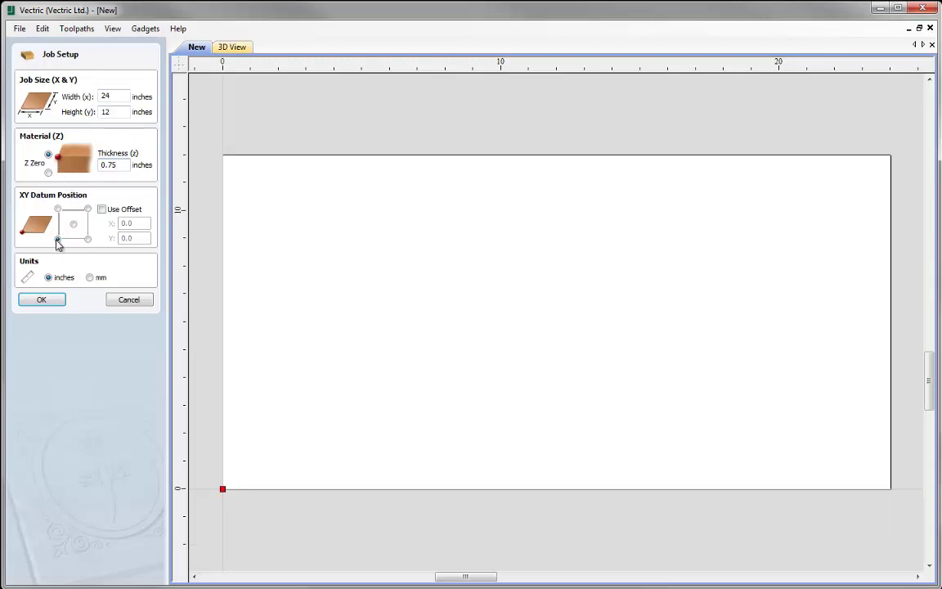
left_click(40, 300)
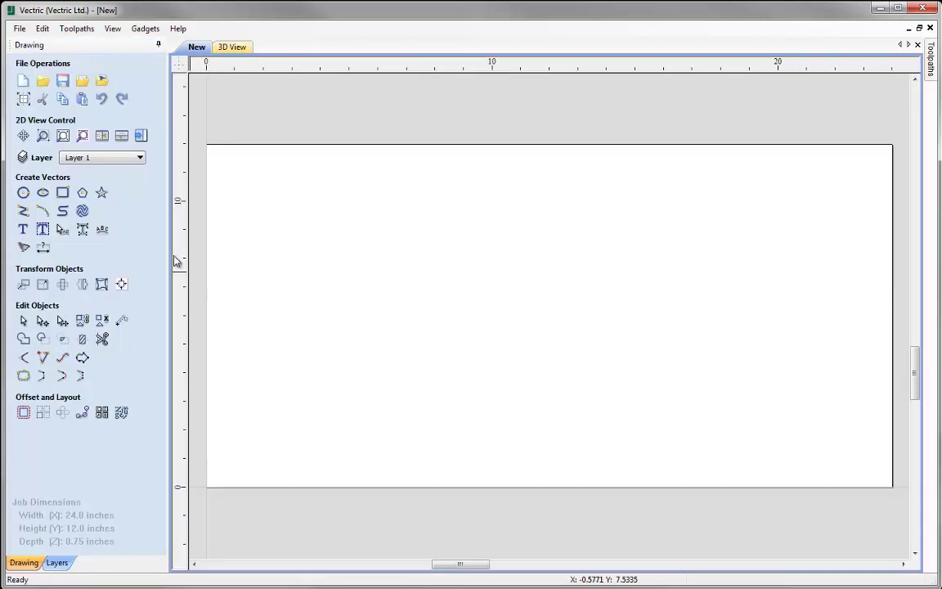
Preview a new vector texture with 1 inch maximum spacing, no variation, 1 inch amplitude and 6 inch wavelength
left_click(81, 212)
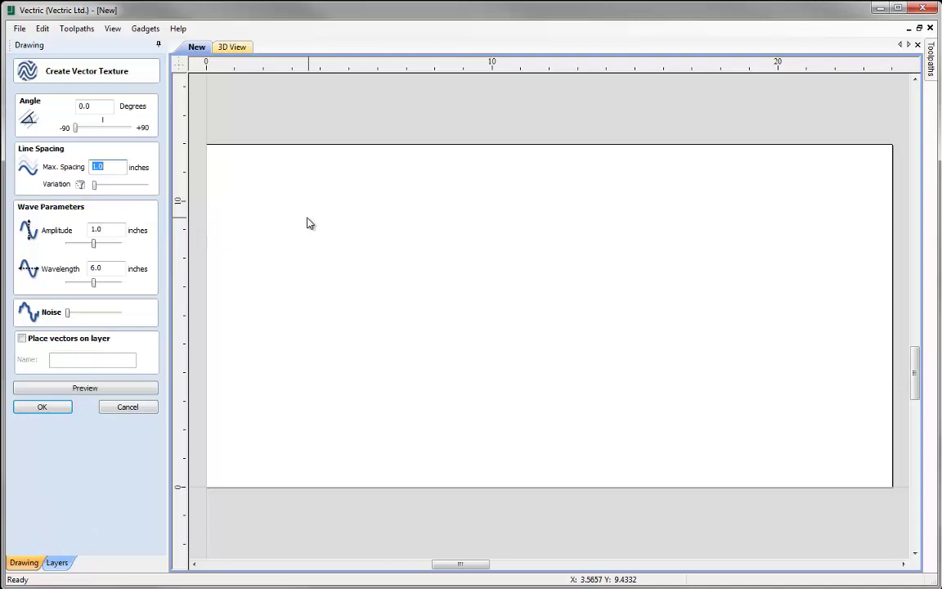
left_click(282, 213)
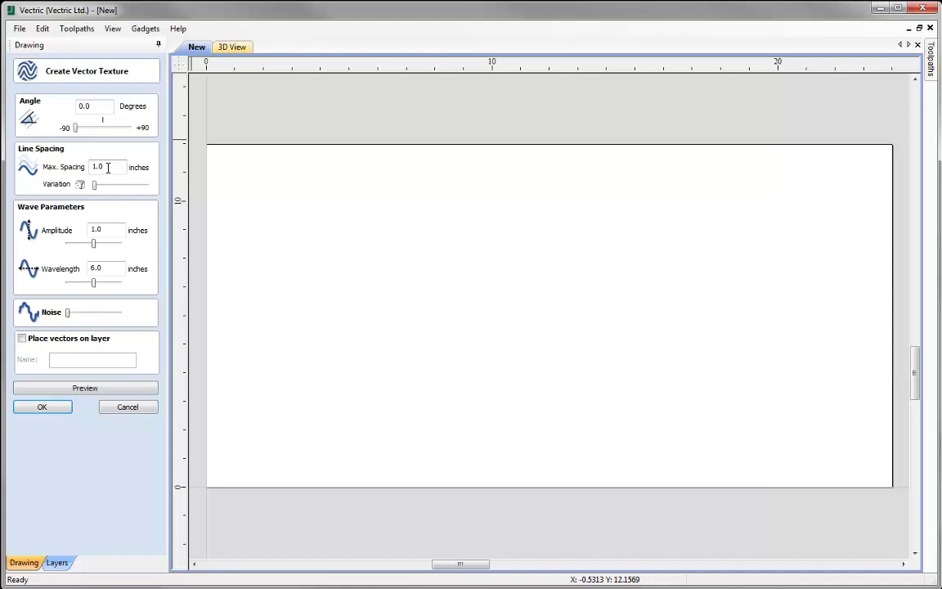
double_click(107, 168)
type("1")
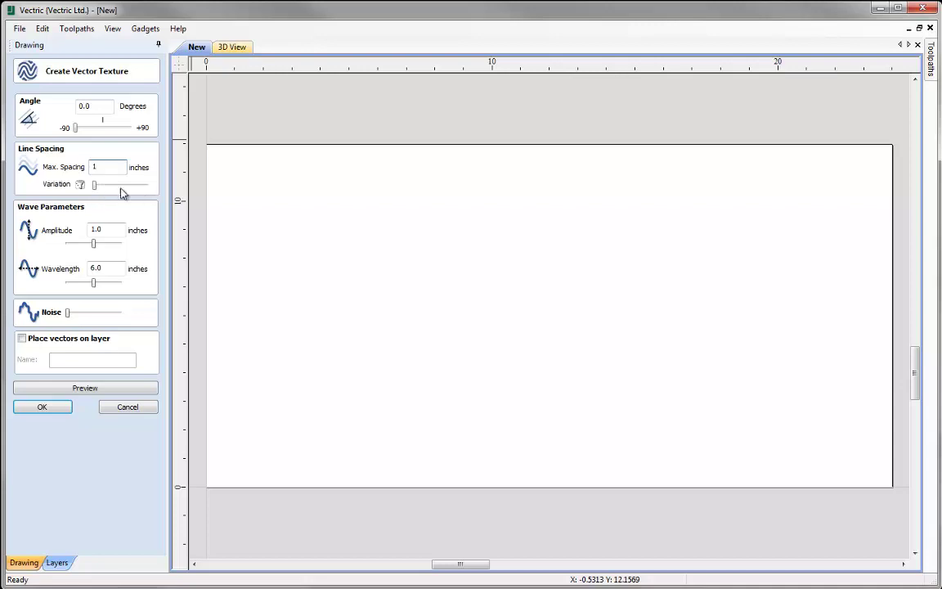
mouse_move(94, 187)
left_mouse_down()
mouse_move(148, 189)
mouse_move(92, 187)
left_mouse_up()
double_click(116, 230)
type("1")
key("Tab")
type("6")
left_click(118, 394)
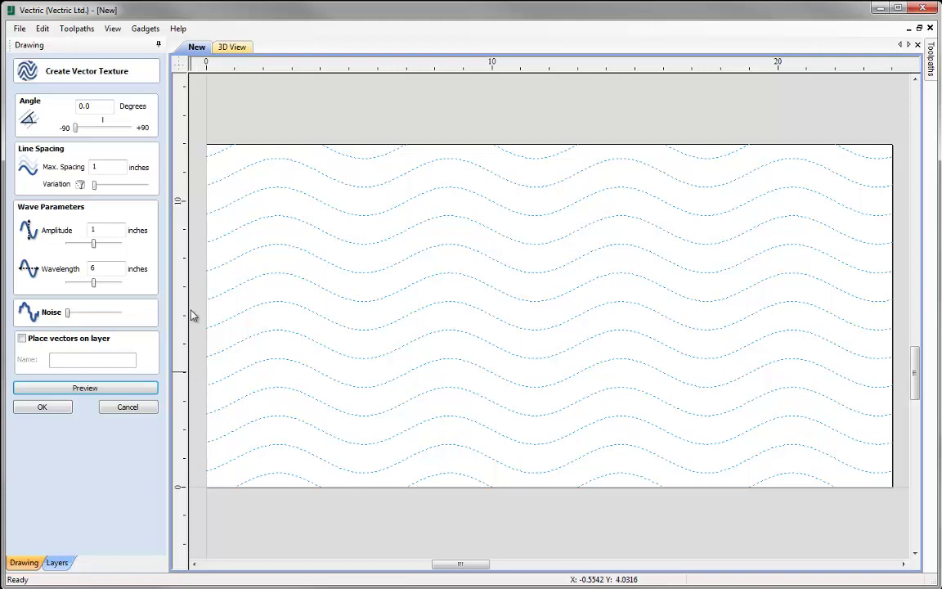
Preview the wave texture at an angle of 30 degrees and again at 60 degrees
left_click_drag(99, 106, 69, 114)
type("30")
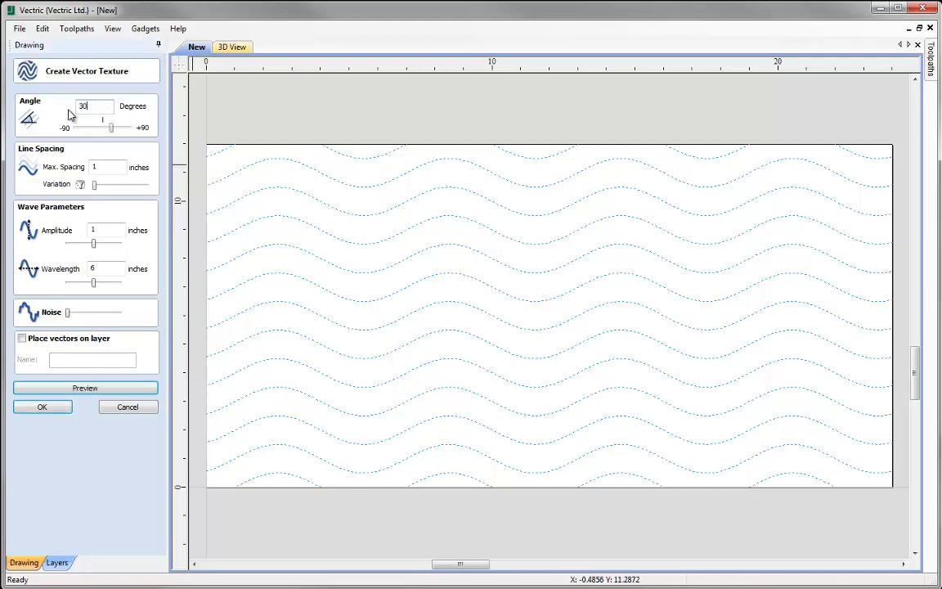
left_click(81, 390)
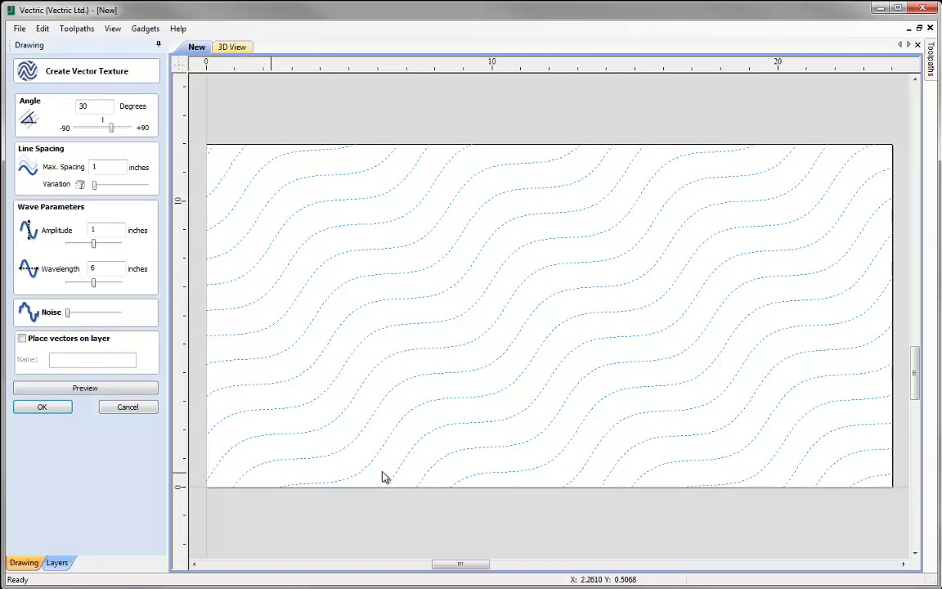
double_click(92, 105)
type("60")
left_click(78, 389)
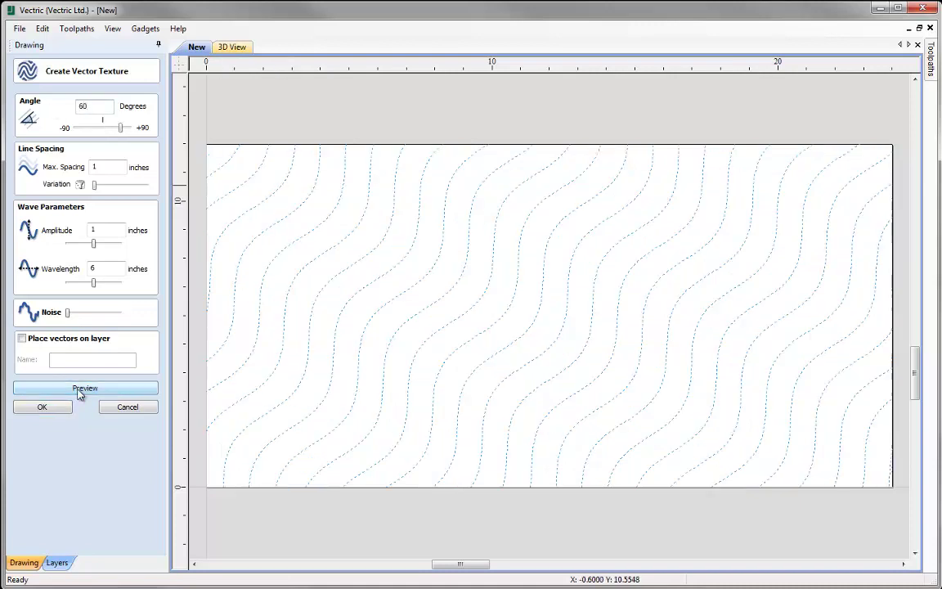
Preview the texture at negative angles, including -51.3 degrees, and return the angle to 0 degrees
double_click(83, 106)
type("50")
left_click_drag(121, 131, 87, 130)
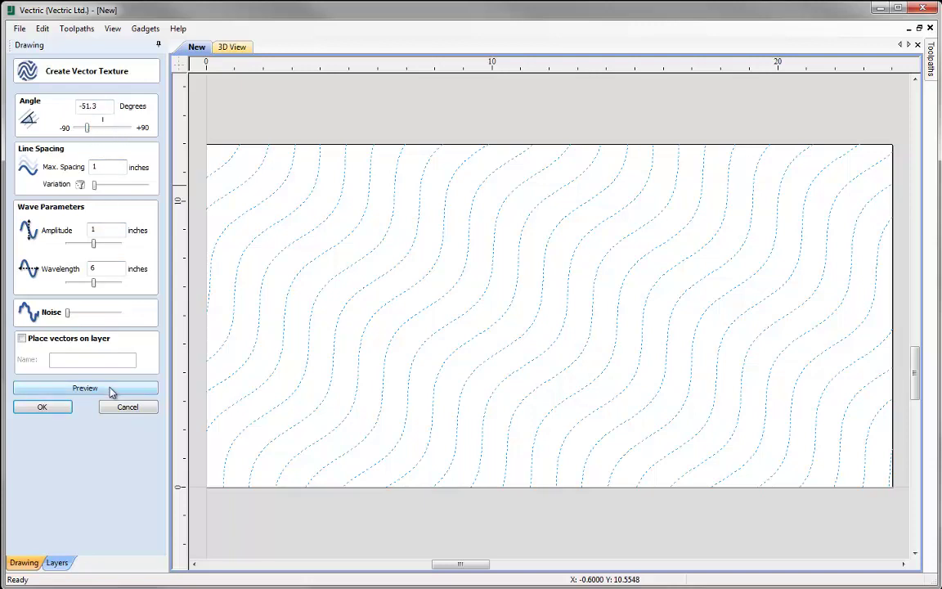
left_click(111, 389)
left_click_drag(88, 129, 64, 108)
left_click(121, 390)
type("0")
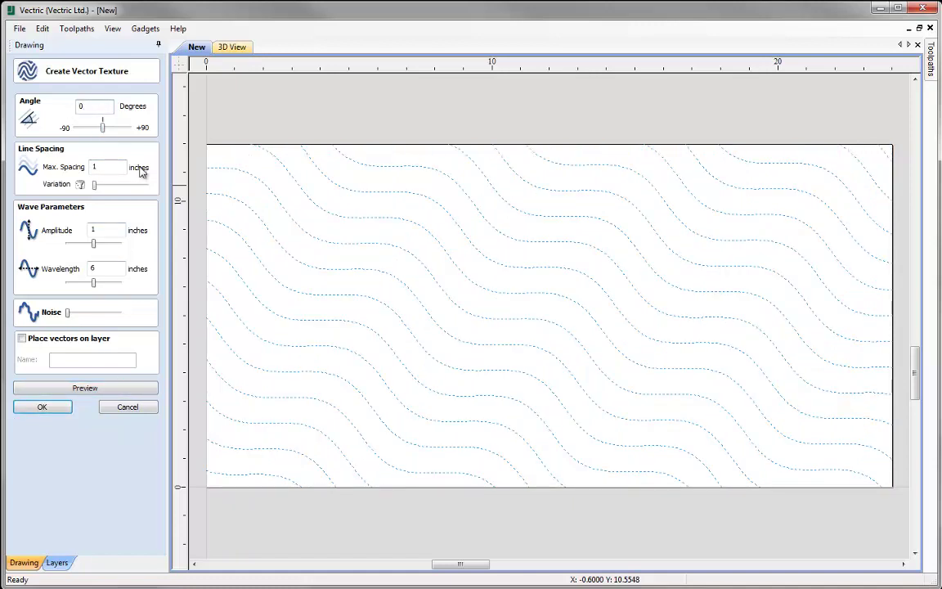
left_click(142, 389)
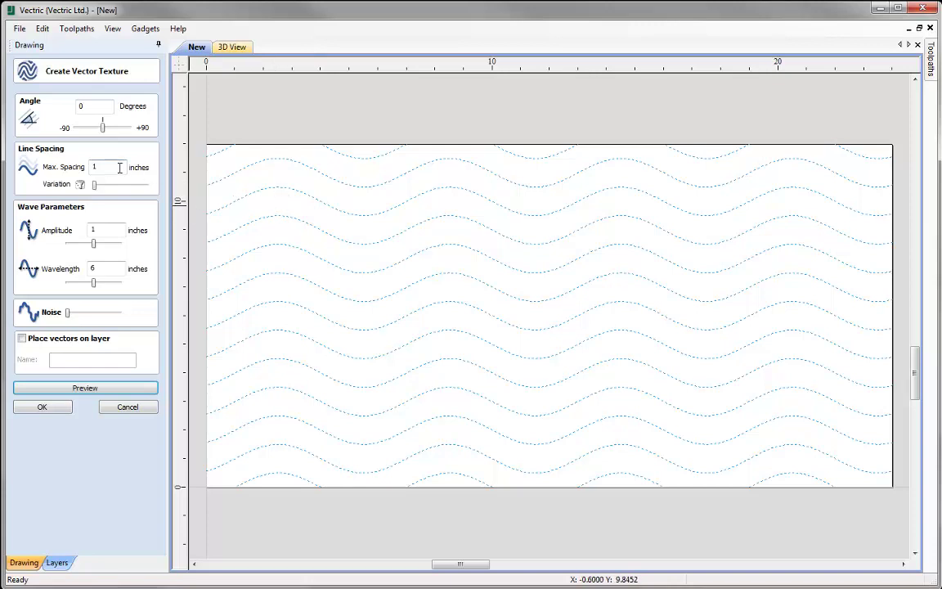
Preview the texture with maximum line spacings of 3 and 0.1 inches, and return the spacing to 1 inch
double_click(119, 168)
type("3")
left_click(104, 393)
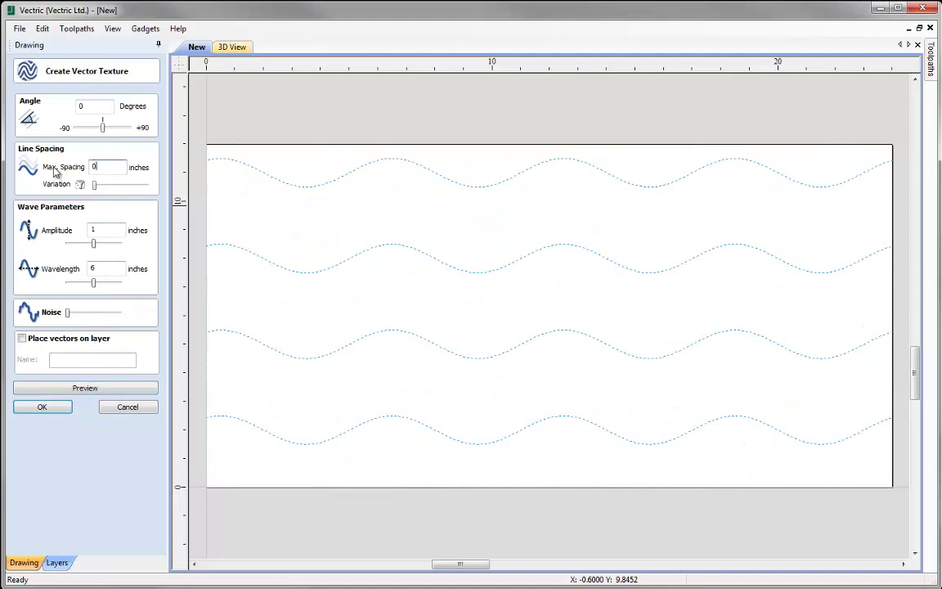
type("0.1")
left_click(75, 392)
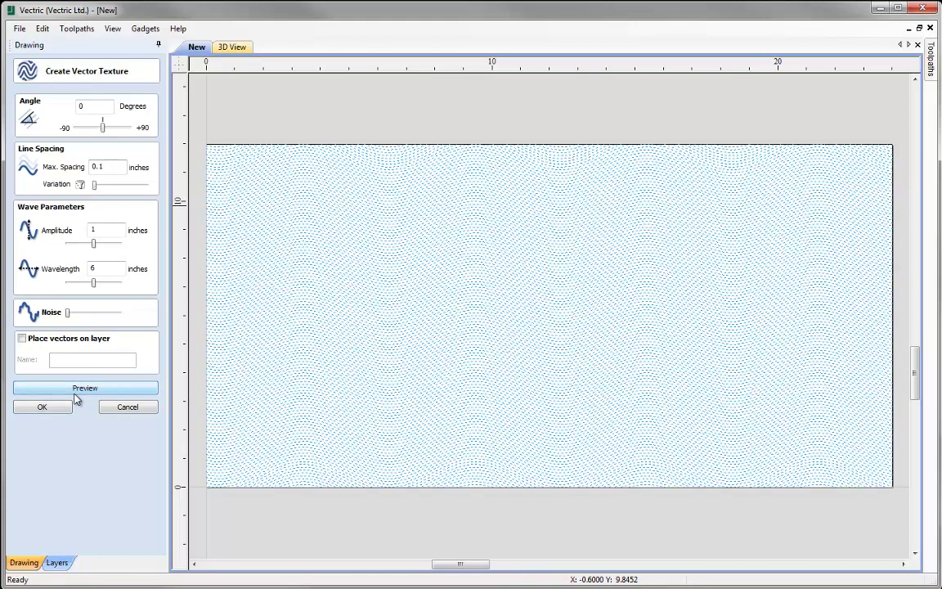
left_click_drag(109, 167, 71, 169)
type("1")
left_click(84, 387)
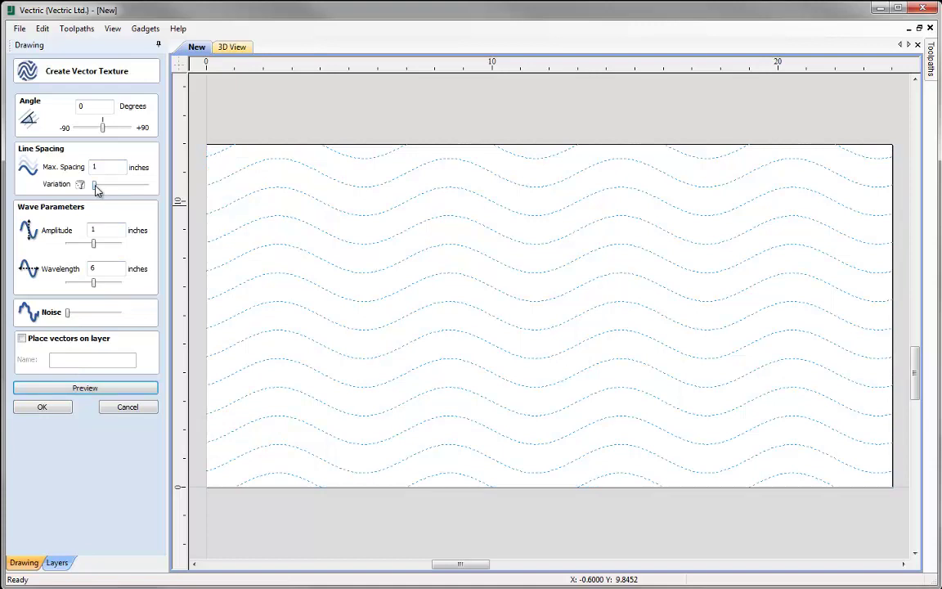
Preview the line spacing variation at about half and at maximum, and return it to none
left_click_drag(95, 189, 120, 190)
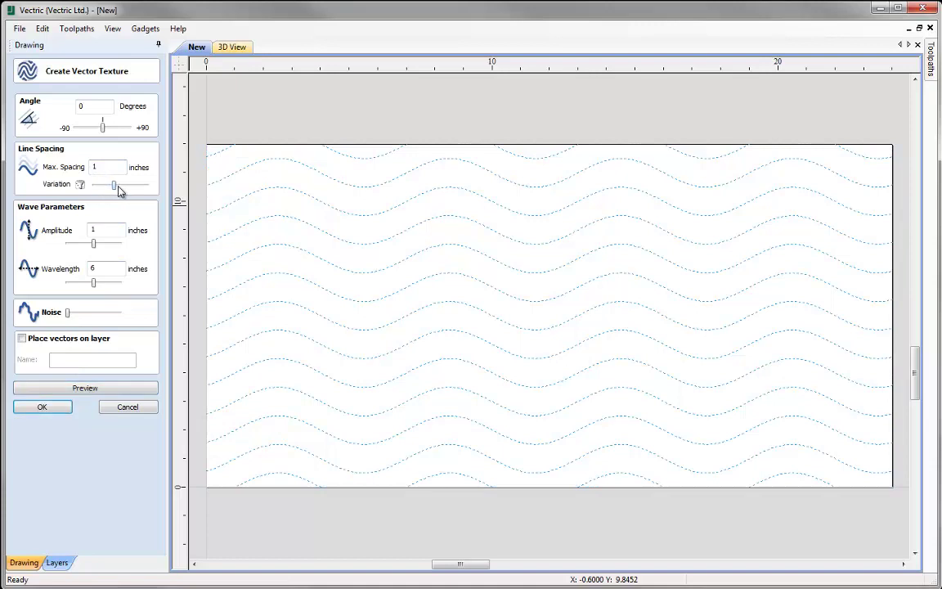
left_click(112, 389)
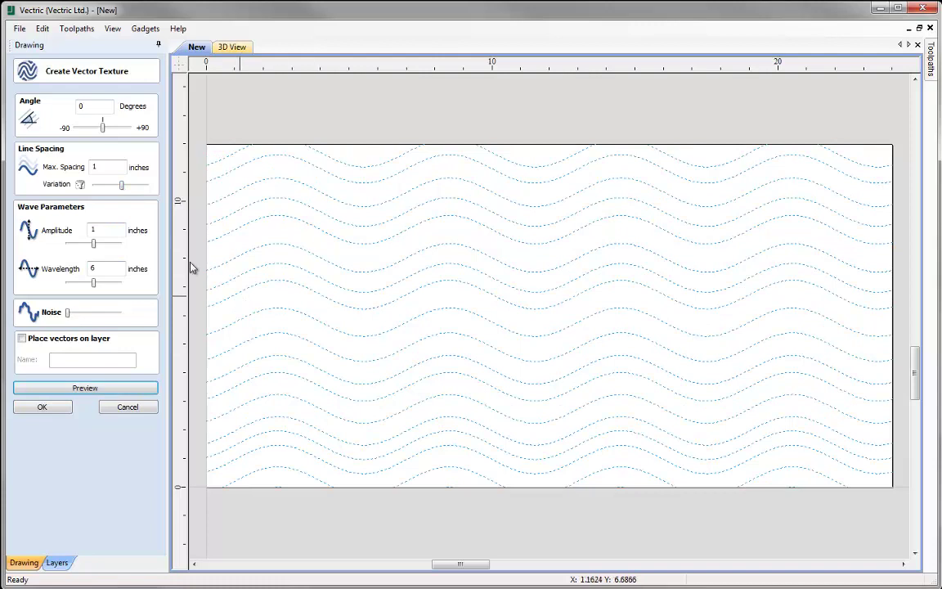
left_click_drag(121, 185, 147, 185)
left_click(140, 389)
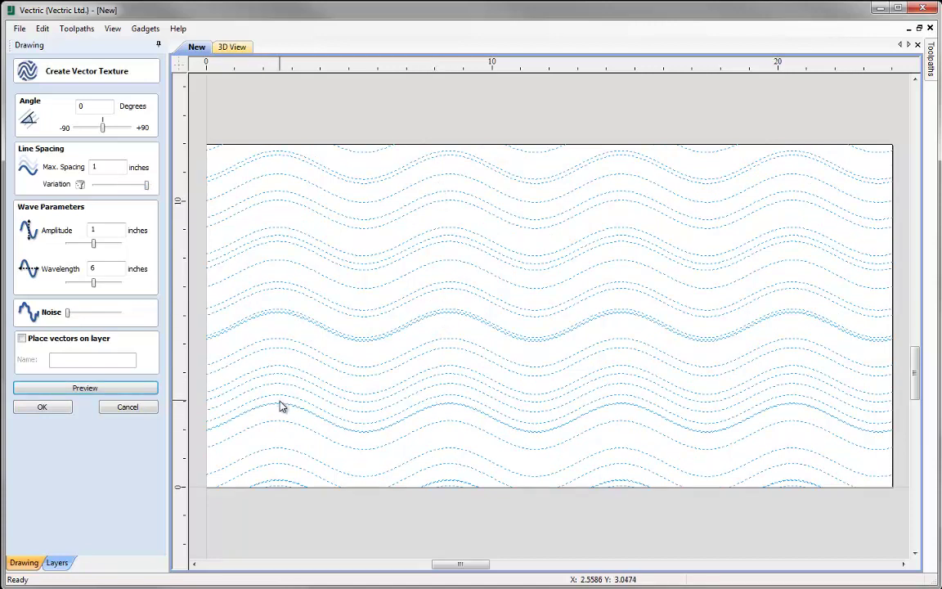
left_click_drag(146, 187, 92, 187)
left_click(108, 389)
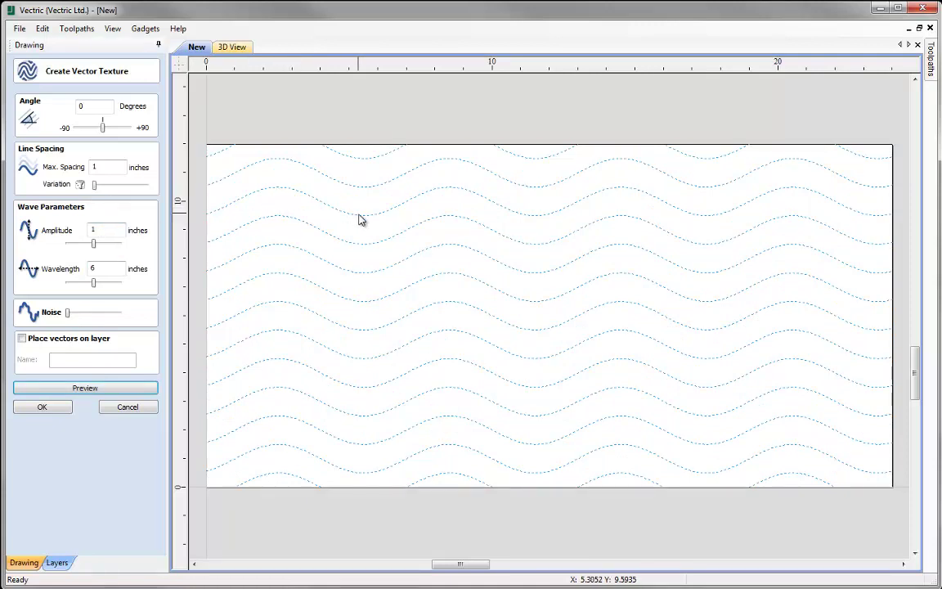
Preview the waves with an amplitude of 4 inches and again with 0.5 inches
double_click(116, 232)
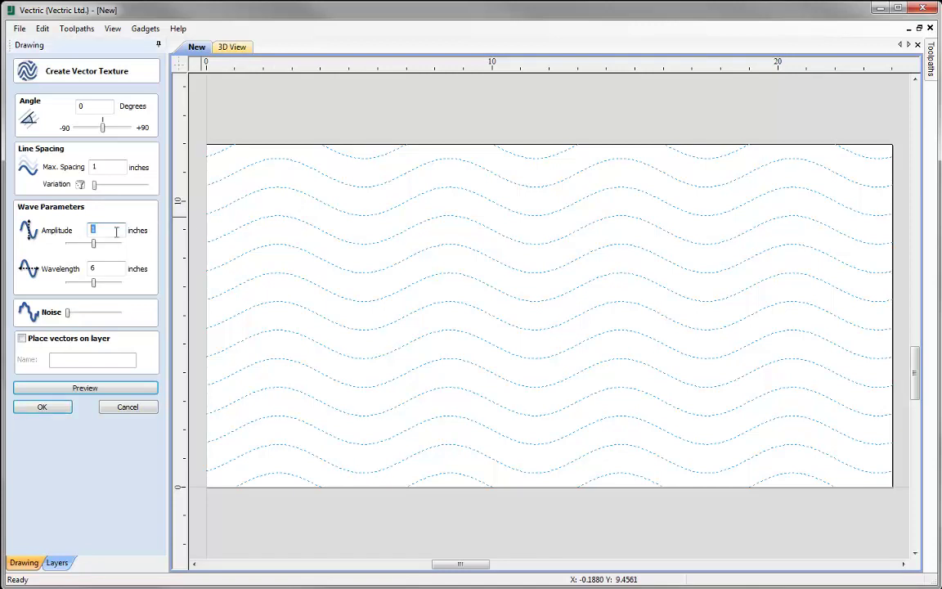
type("4")
left_click(104, 388)
double_click(97, 229)
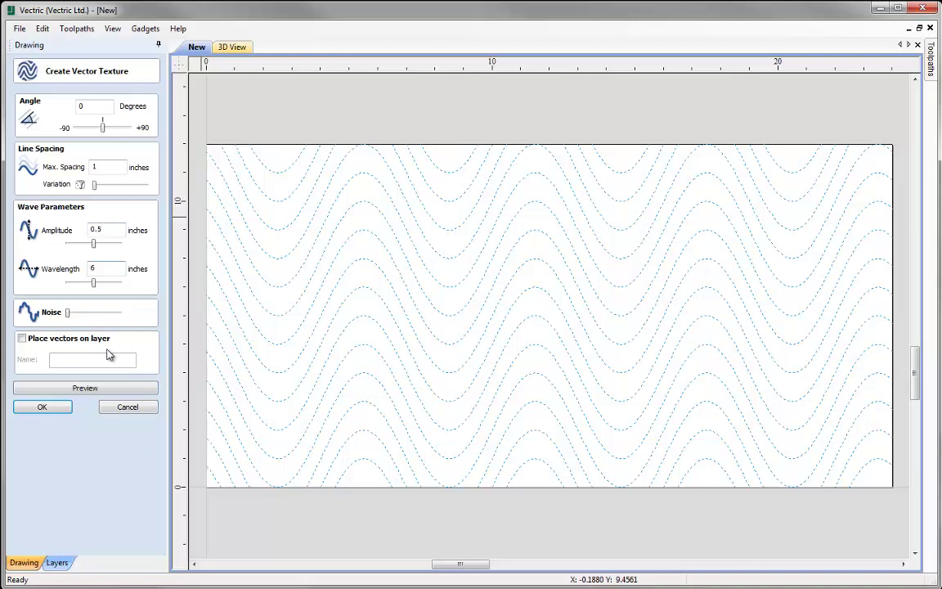
left_click(104, 388)
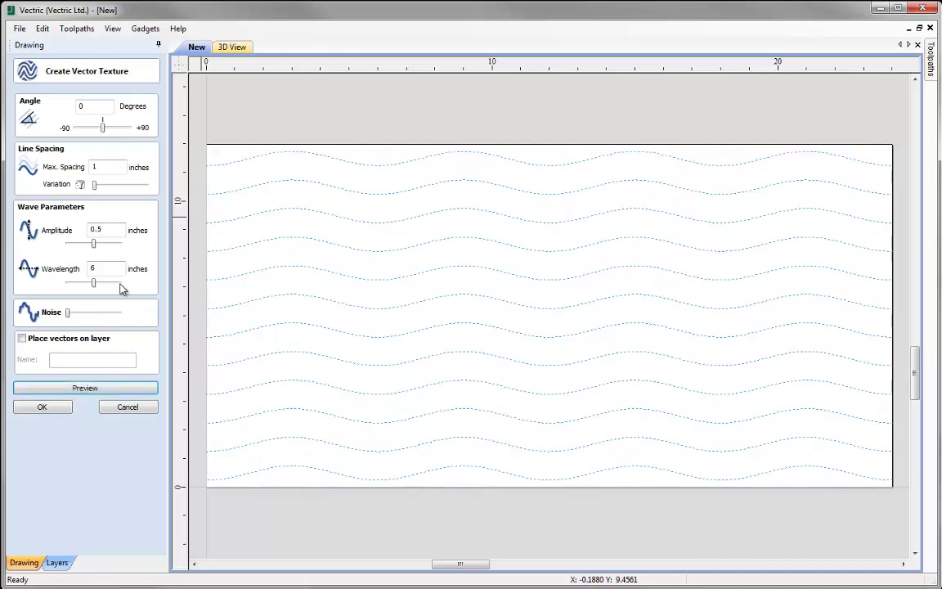
Preview the waves with wavelengths of 1, 18 and 30 inches
double_click(96, 268)
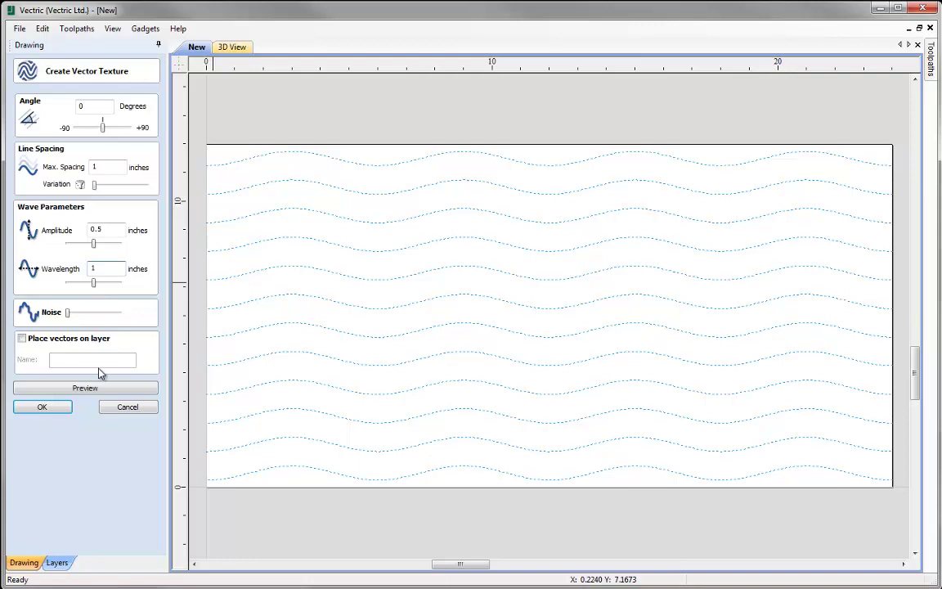
left_click(100, 388)
double_click(96, 268)
left_click(97, 268)
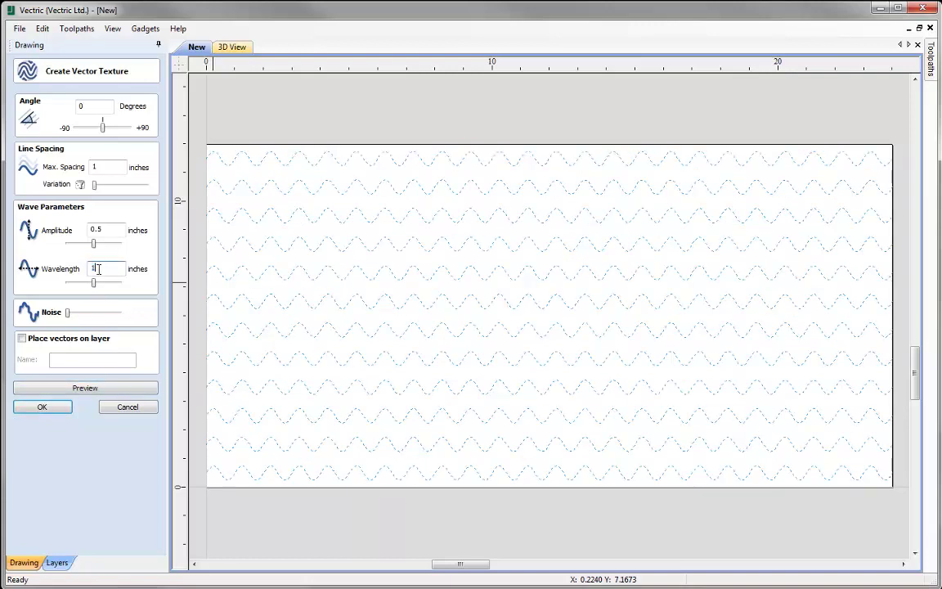
left_click(102, 390)
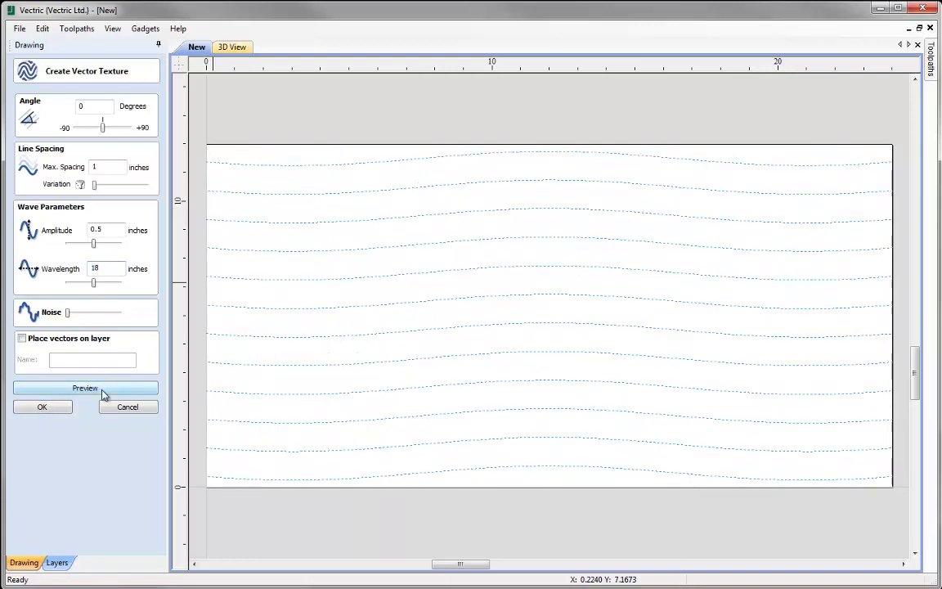
double_click(101, 269)
left_click(105, 389)
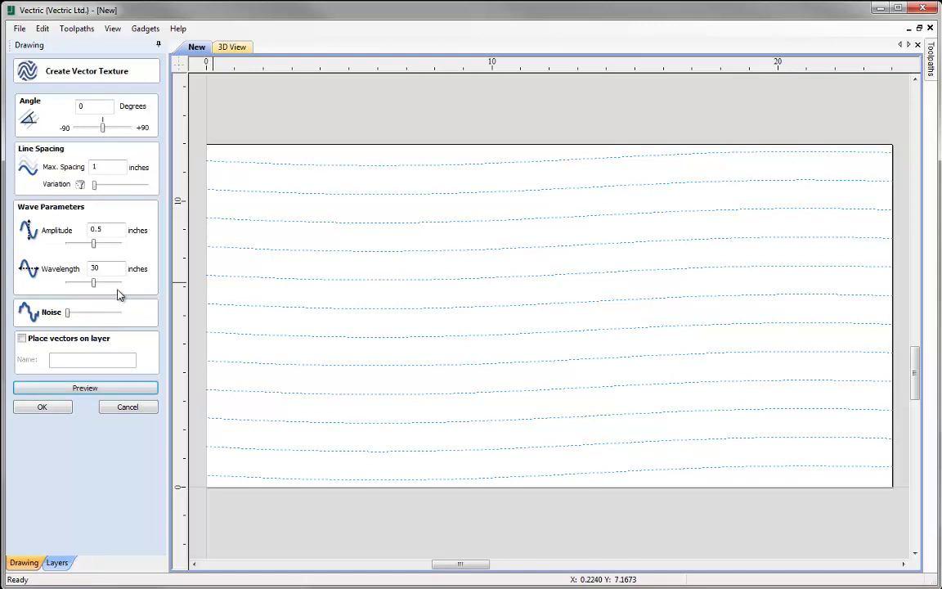
Set the wave amplitude to 1 inch and the wavelength to 6 inches, and preview the texture
left_click_drag(113, 229, 72, 228)
type("1")
double_click(102, 268)
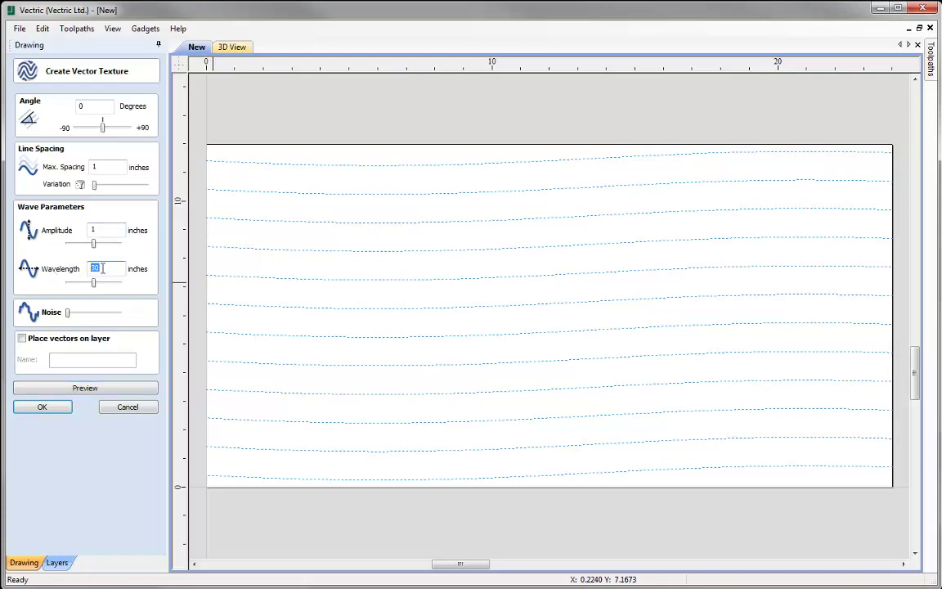
type("6")
left_click(91, 387)
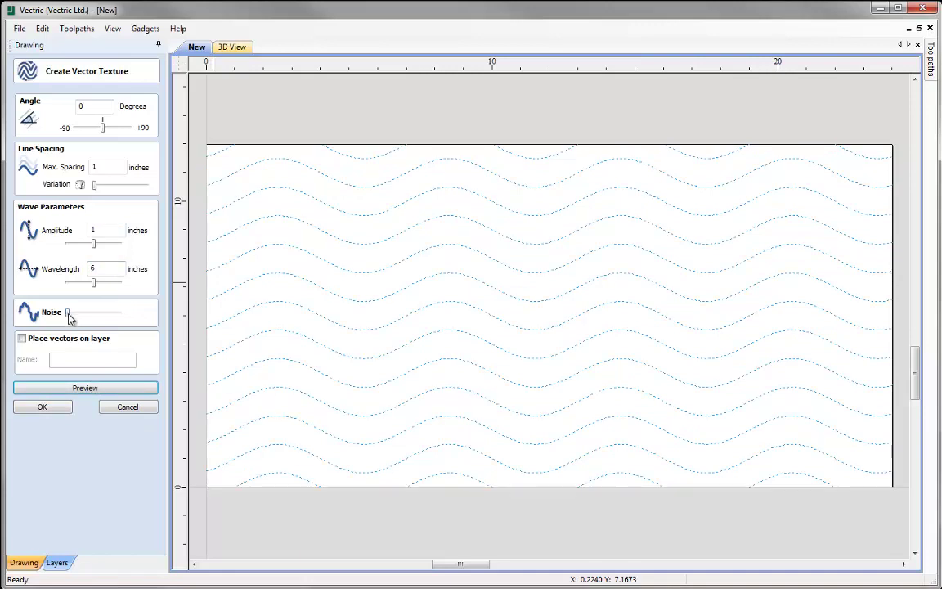
Preview the texture with noise at about one third and at maximum, and return the noise to zero
left_click(69, 315)
left_click(84, 315)
left_click(90, 390)
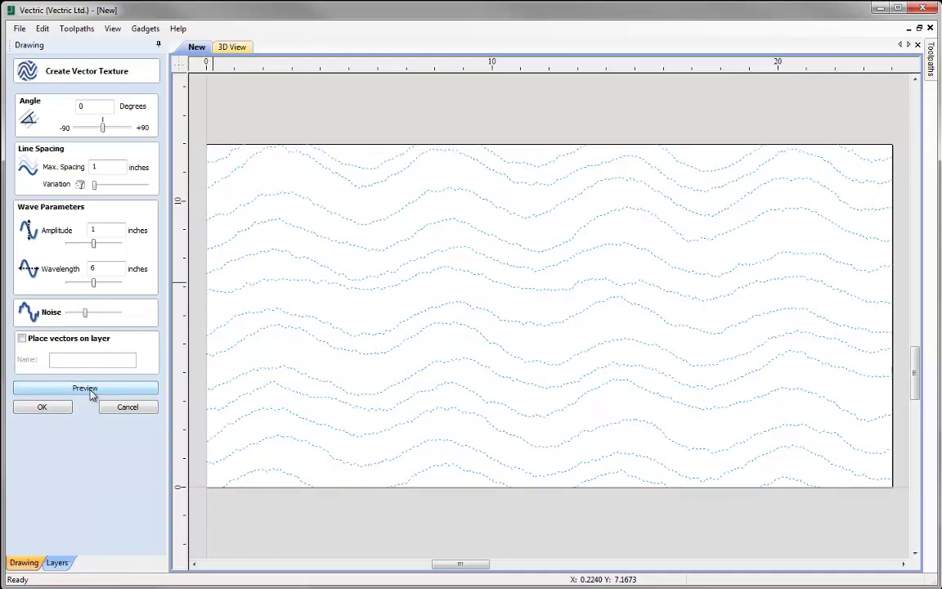
left_click_drag(85, 315, 127, 318)
left_click(106, 390)
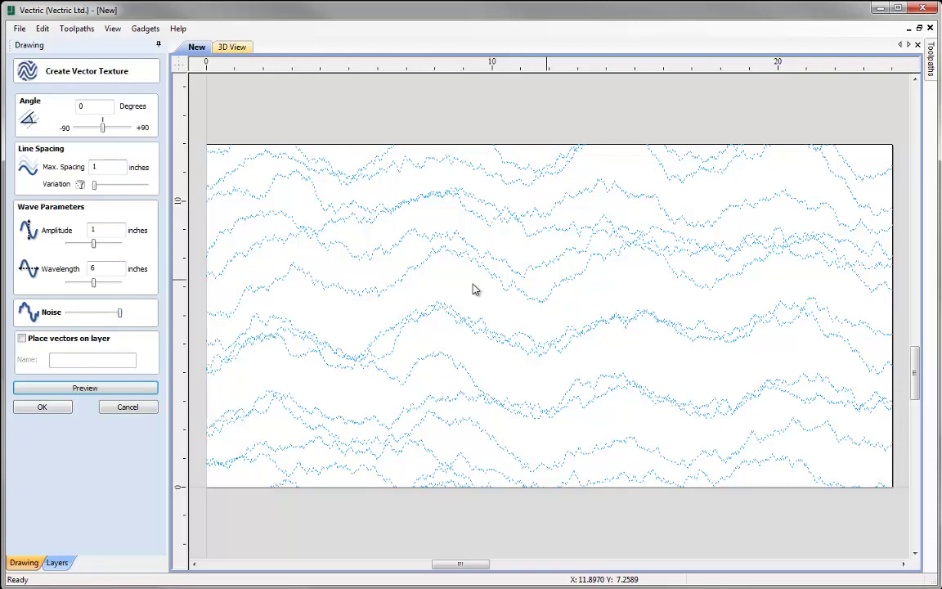
left_click_drag(121, 316, 54, 317)
left_click(94, 391)
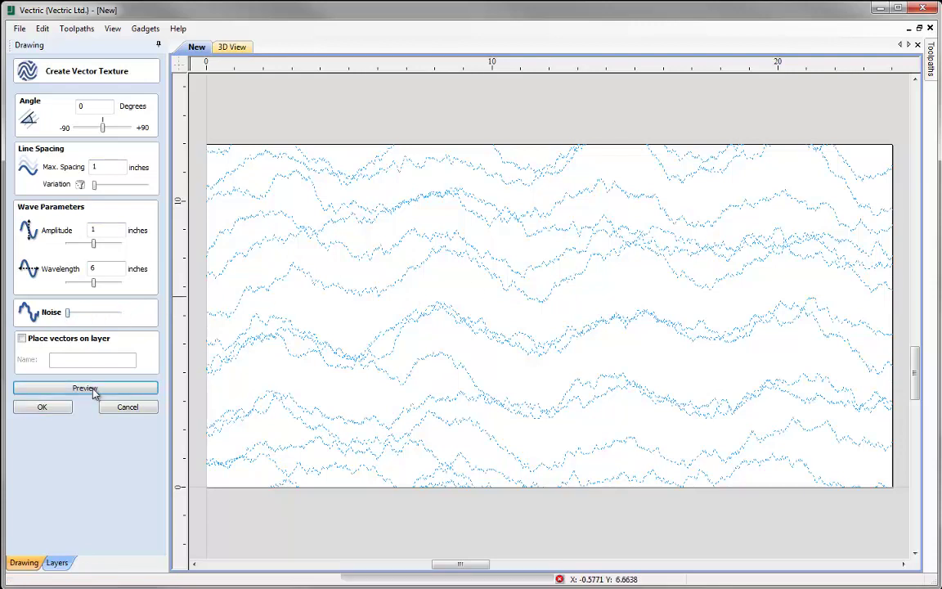
Set the maximum line spacing to 0.2 inches and preview the texture with noise raised to about one third and two thirds
double_click(95, 166)
type("0.2")
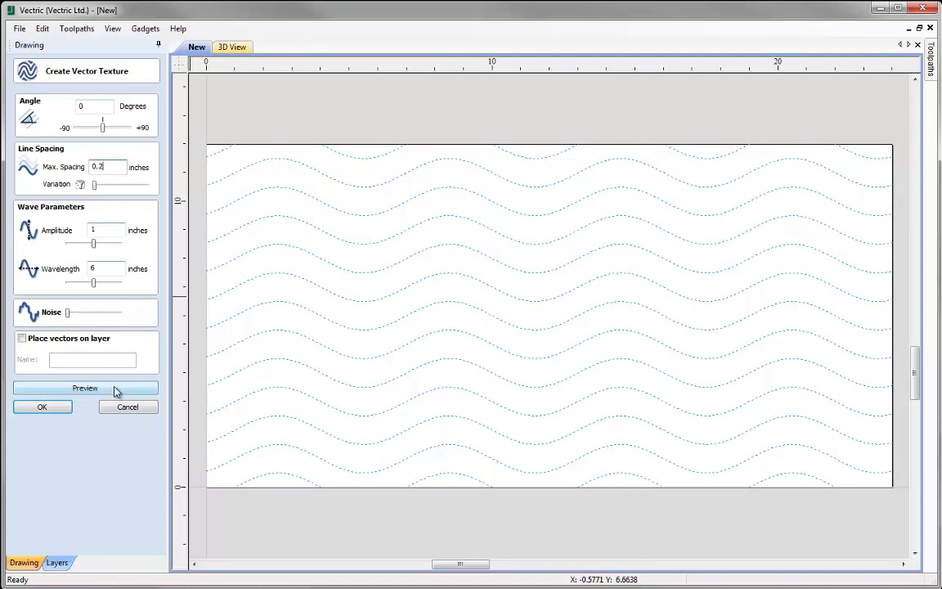
left_click(115, 391)
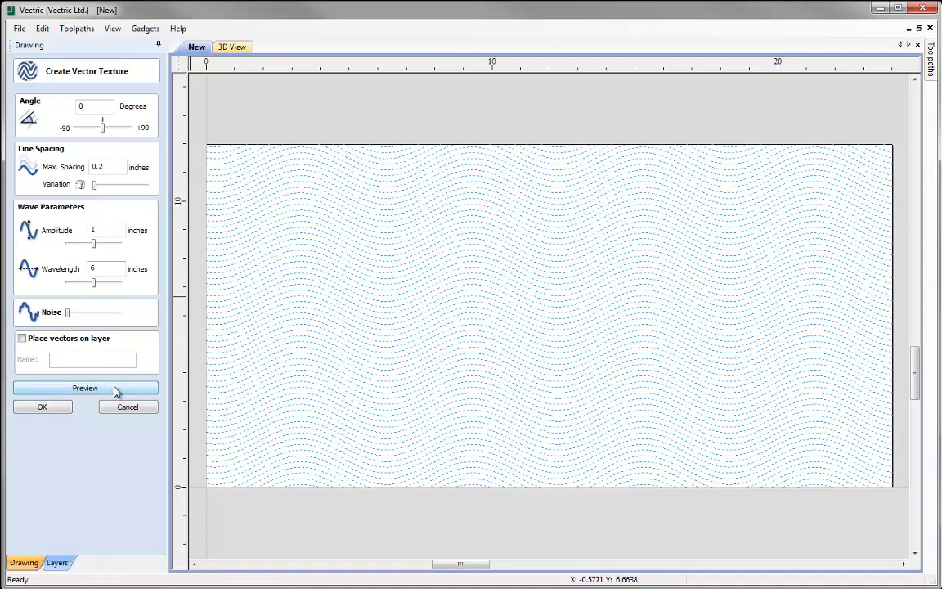
left_click(85, 316)
left_click(112, 388)
left_click(104, 313)
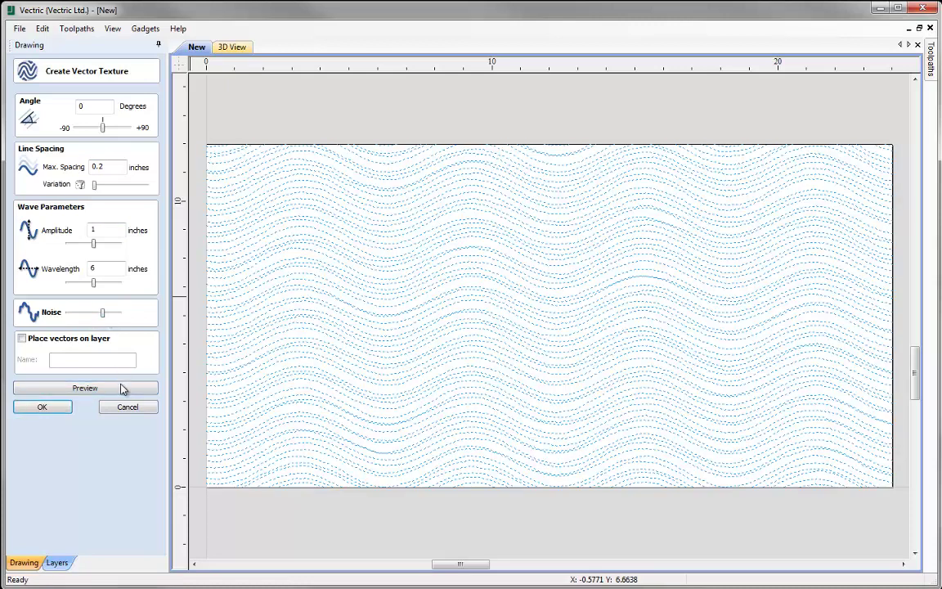
left_click(122, 387)
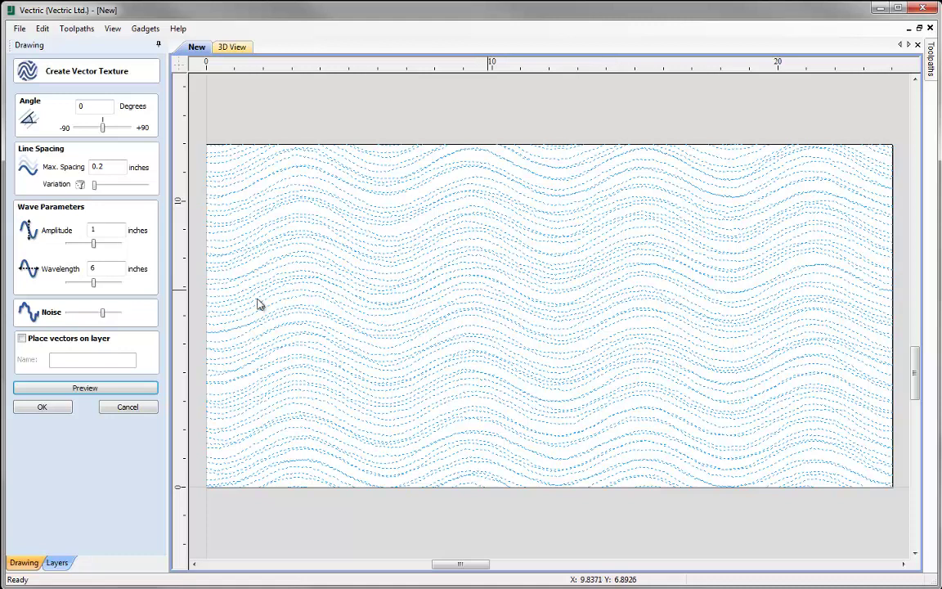
Return the noise to zero, set the maximum line spacing to 1 inch, and preview the texture
left_click_drag(102, 314, 69, 315)
left_click(69, 381)
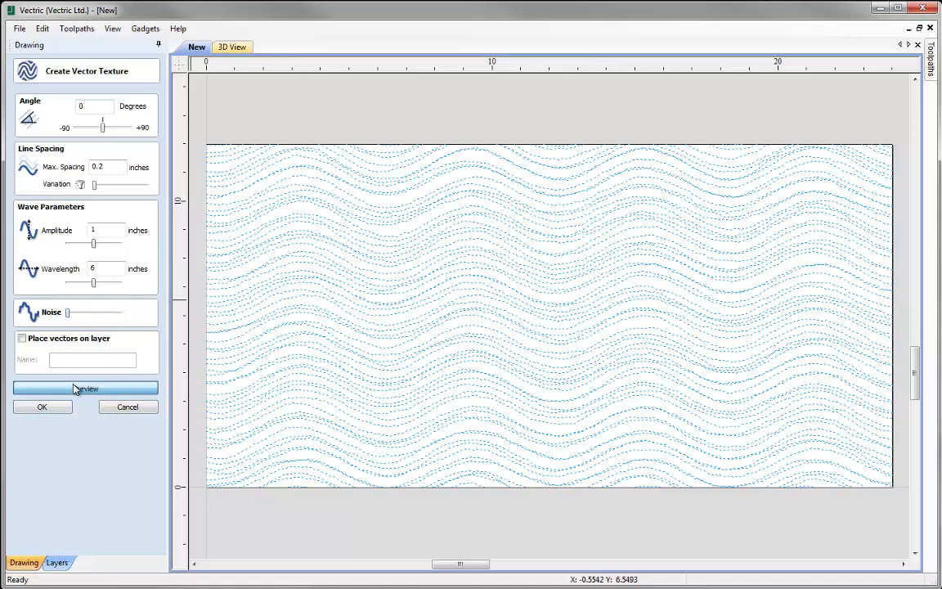
double_click(104, 167)
type("1")
left_click(100, 389)
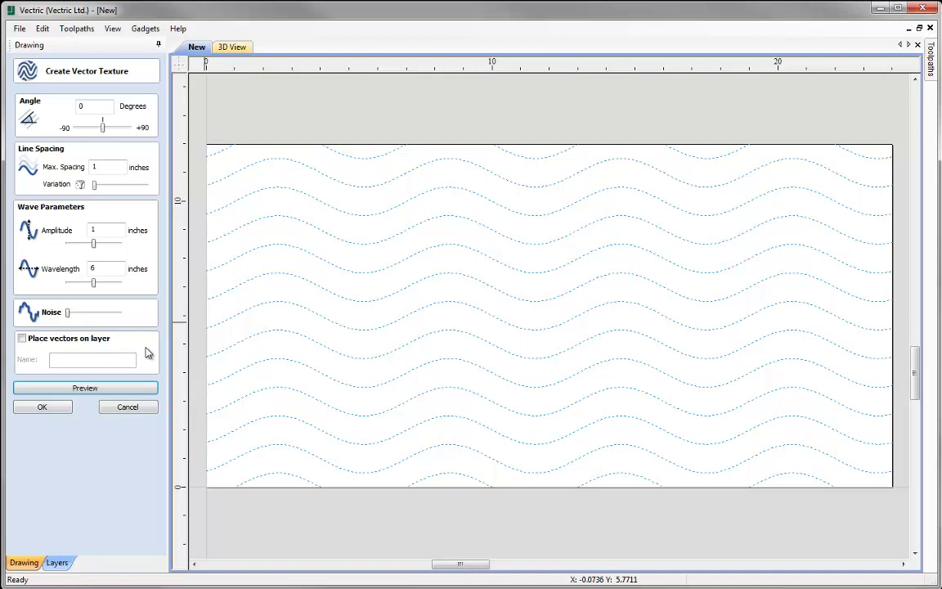
Place the texture vectors on a layer named Test and create the wave texture
left_click(23, 339)
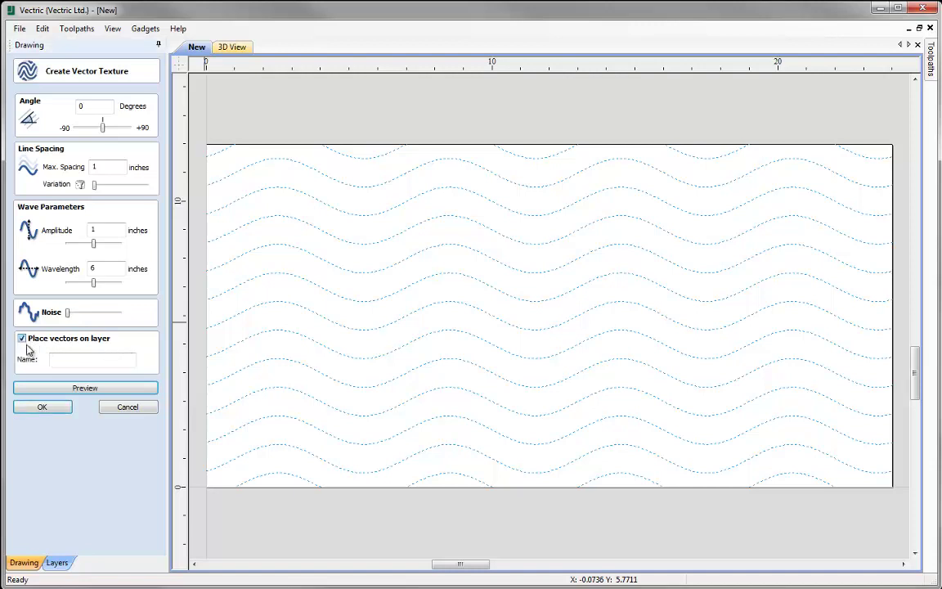
left_click(123, 360)
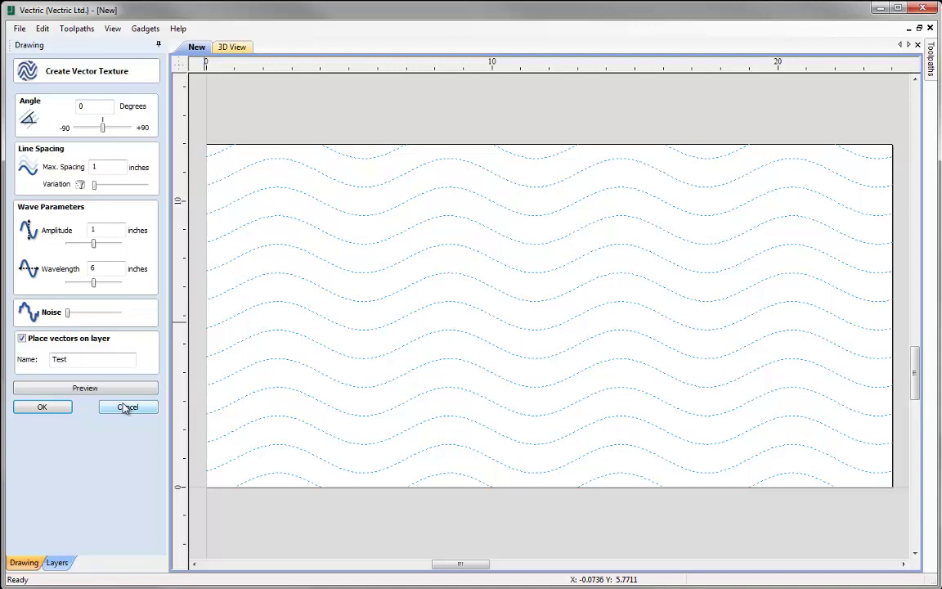
left_click(54, 407)
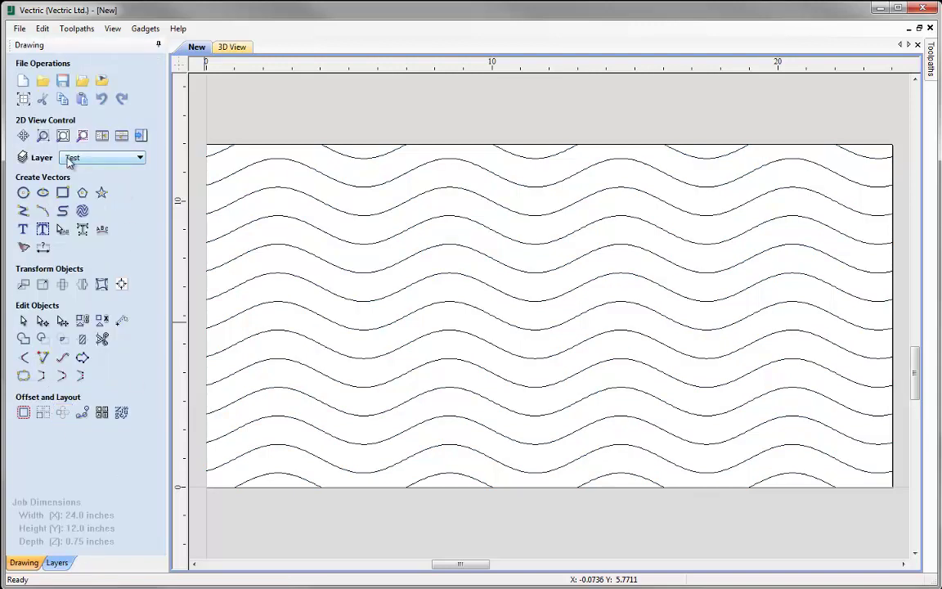
Check the job's layer list and select all vectors to inspect the created texture, leaving nothing selected
left_click(139, 157)
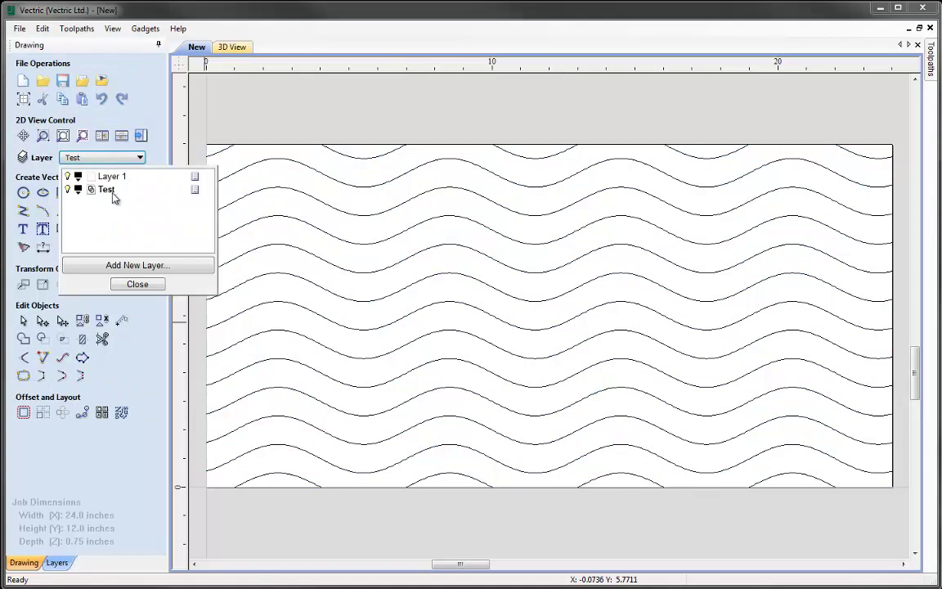
left_click(131, 285)
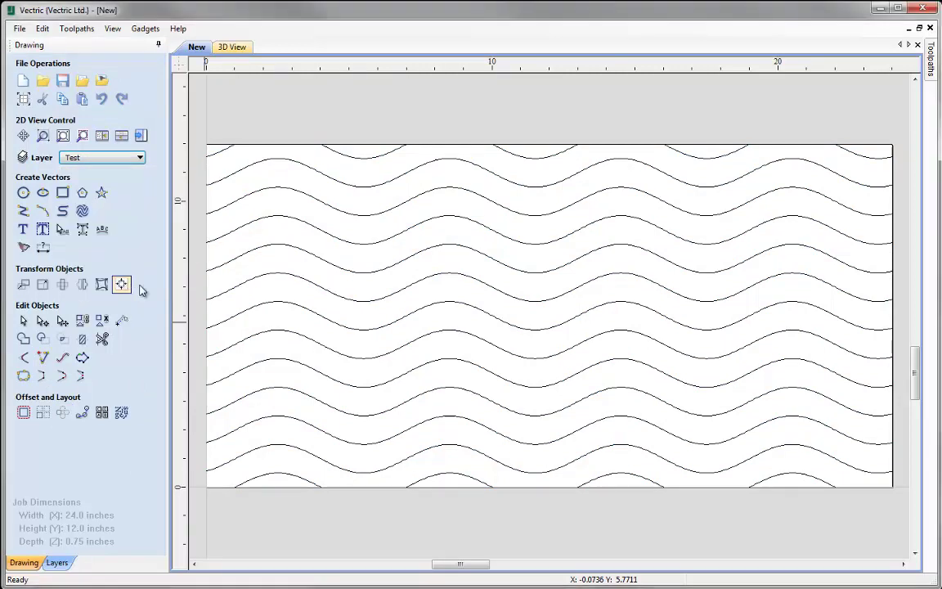
key("ctrl+a")
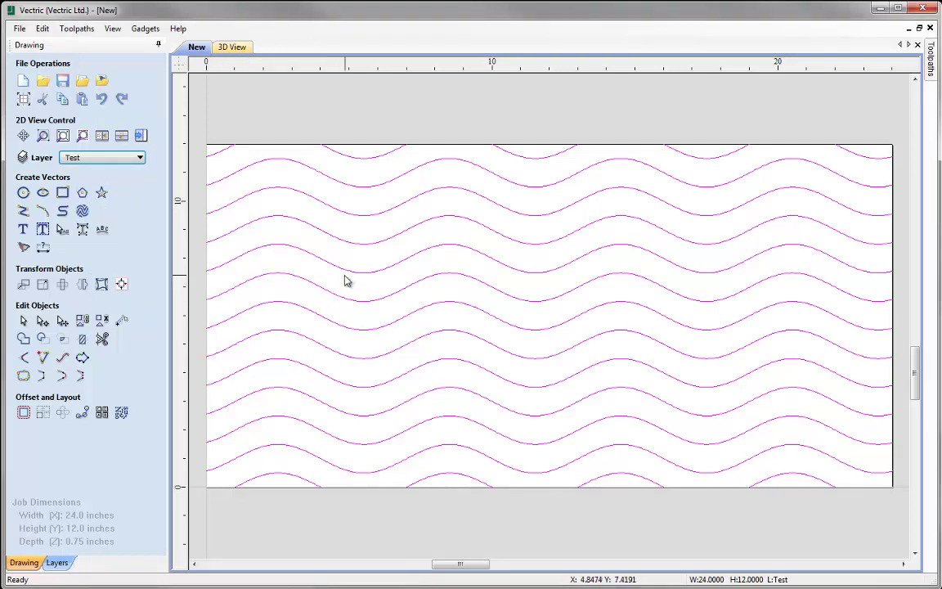
left_click(201, 291)
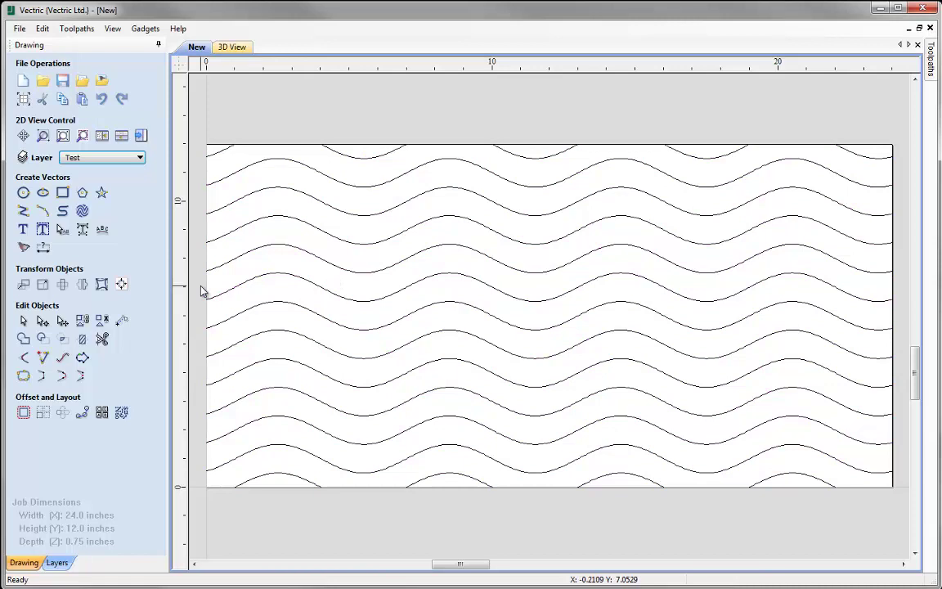
Hide the Test layer and make Layer 1 the active layer
left_click(139, 157)
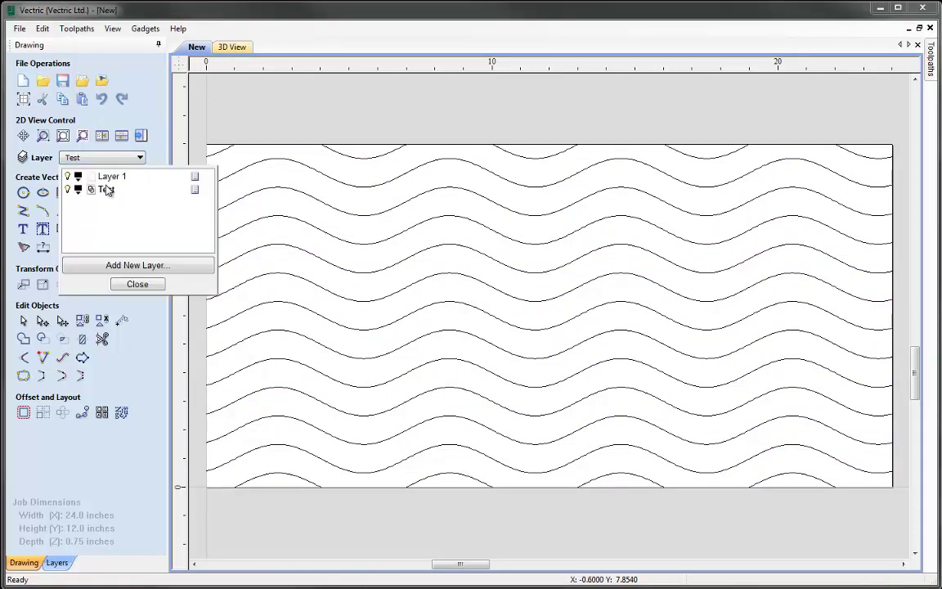
left_click(67, 191)
left_click(110, 177)
left_click(138, 284)
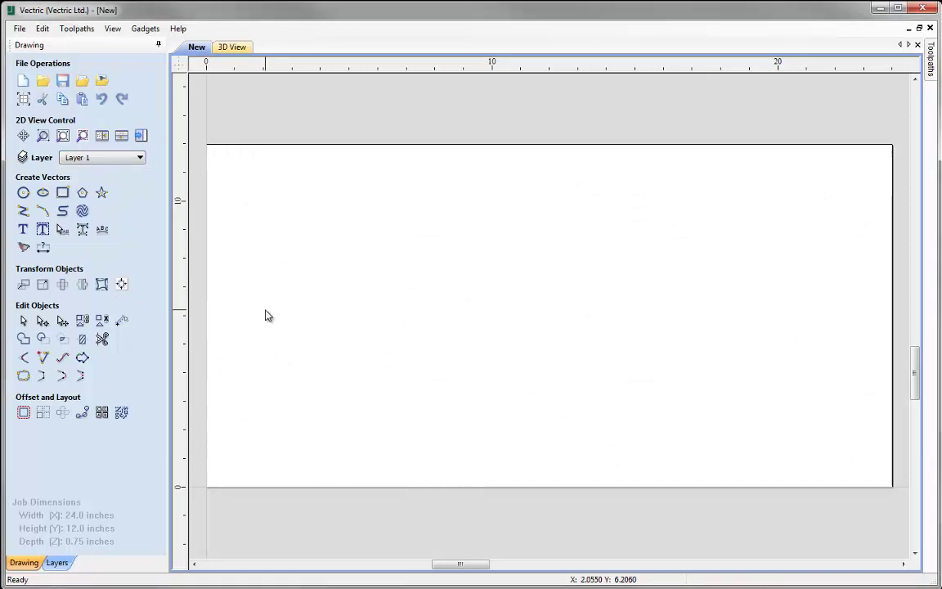
Draw a five-sided polygon with a radius of about 5.68 inches and centre it in the job
left_click(83, 193)
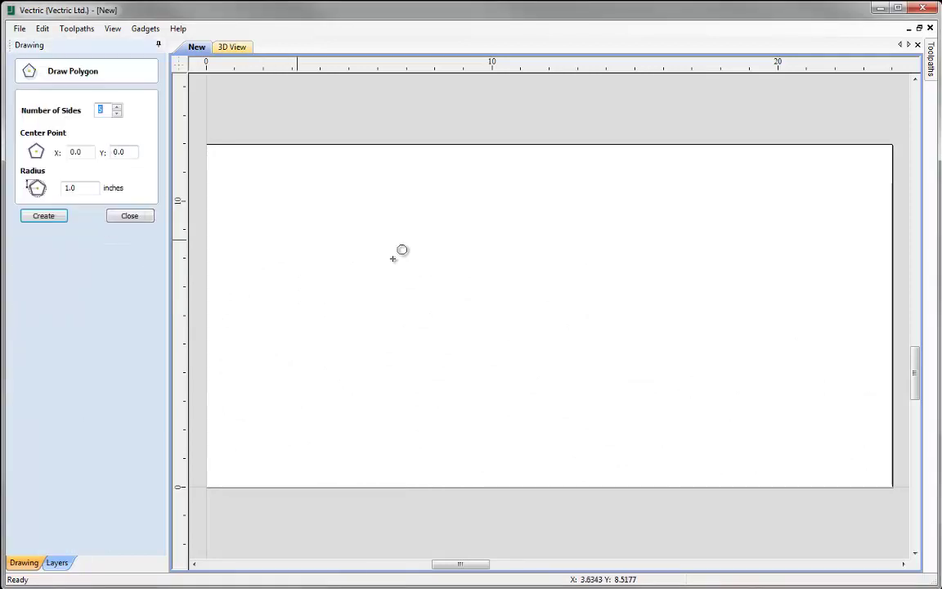
left_click_drag(542, 317, 639, 449)
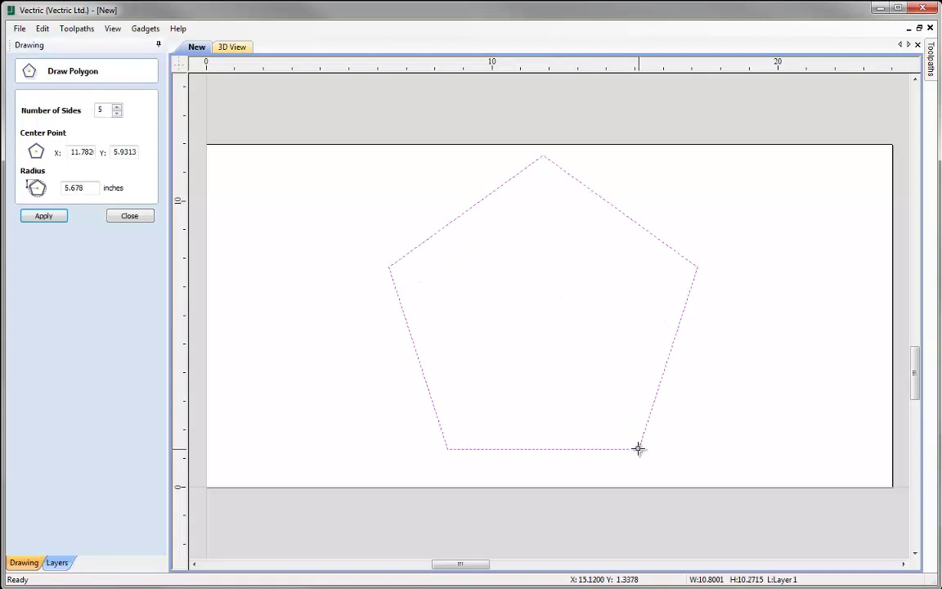
key("Escape")
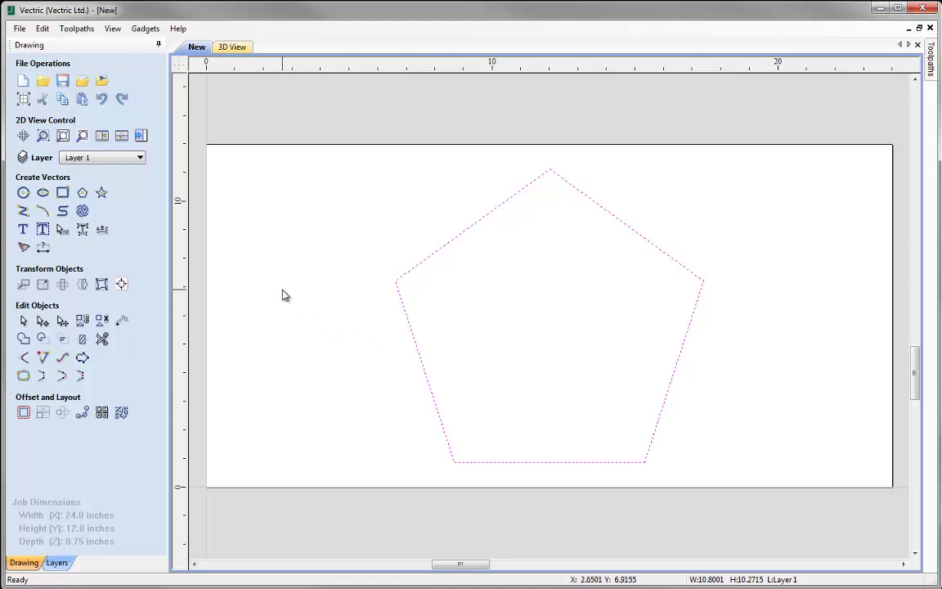
Start a vector texture for the selected pentagon, turn off placing vectors on a layer, and preview it
left_click(82, 213)
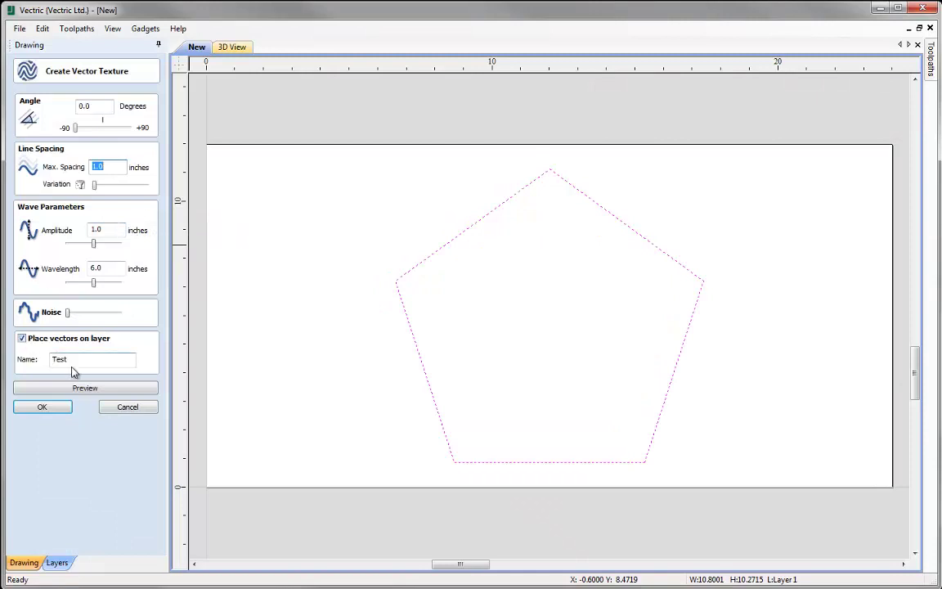
left_click_drag(80, 362, 47, 365)
left_click(22, 337)
left_click(109, 390)
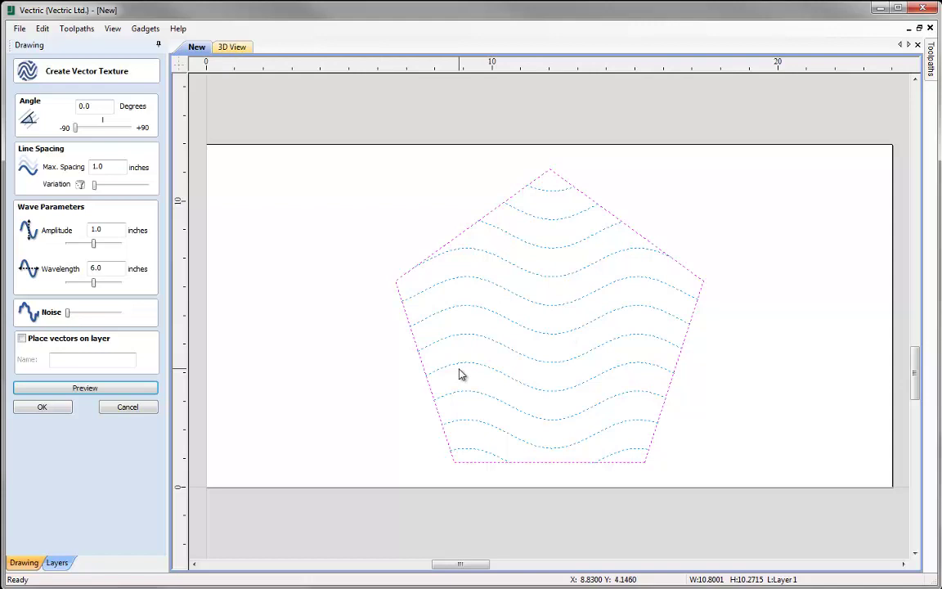
Compare the texture preview with the pentagon deselected and with the pentagon selected as the boundary
left_click(336, 368)
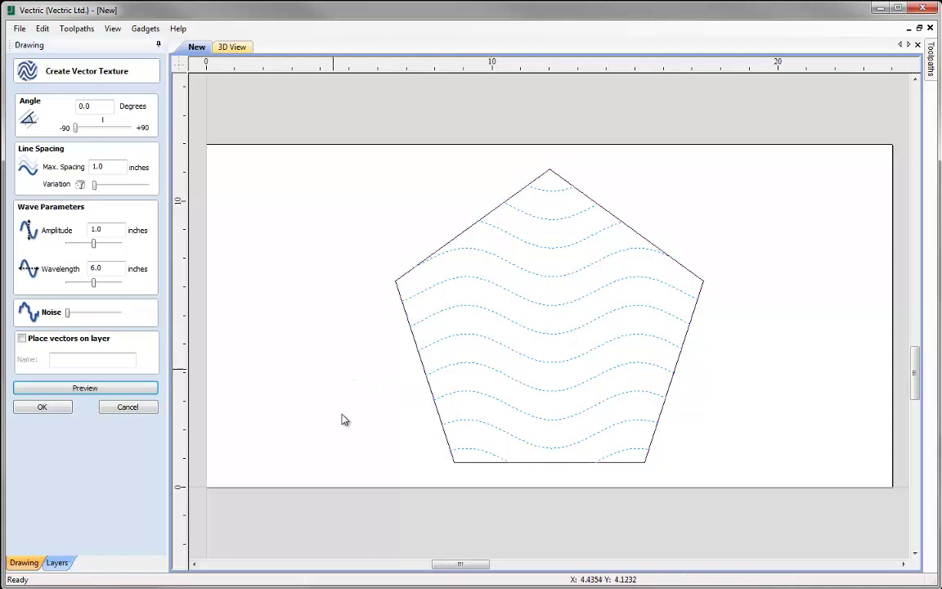
left_click(131, 391)
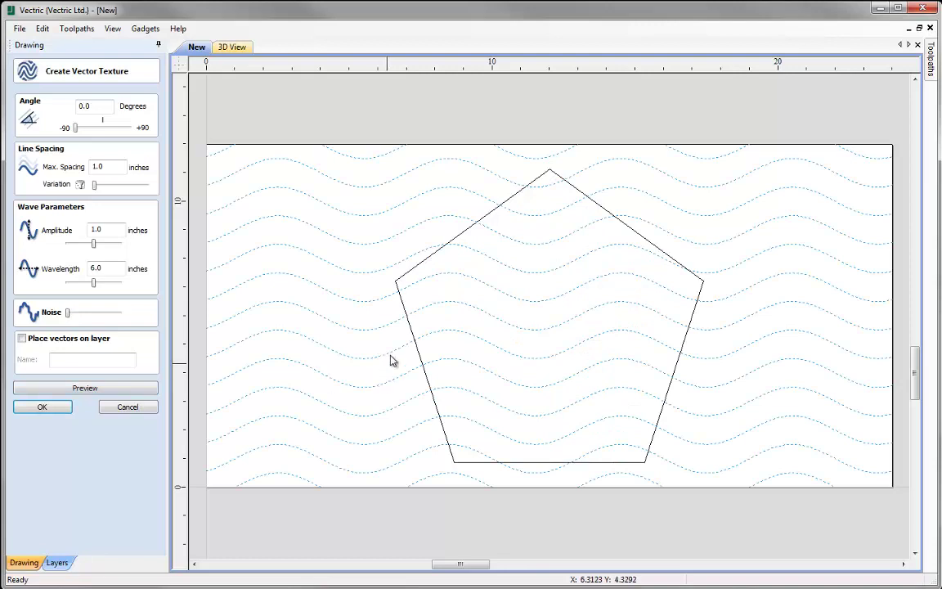
left_click(408, 325)
left_click(130, 391)
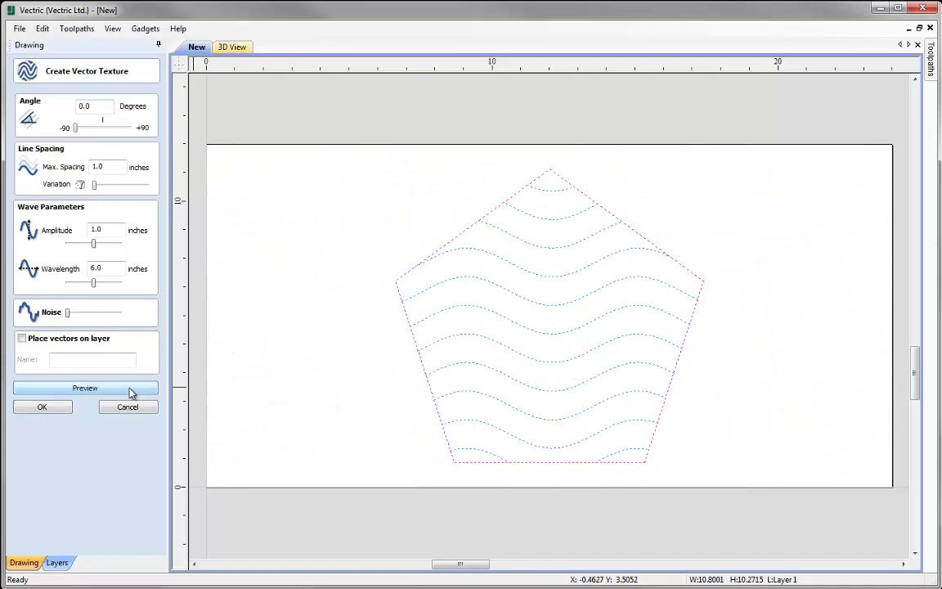
Create the pentagon's texture with a maximum line spacing of 0.3 inches and a wavelength of 3 inches
double_click(96, 166)
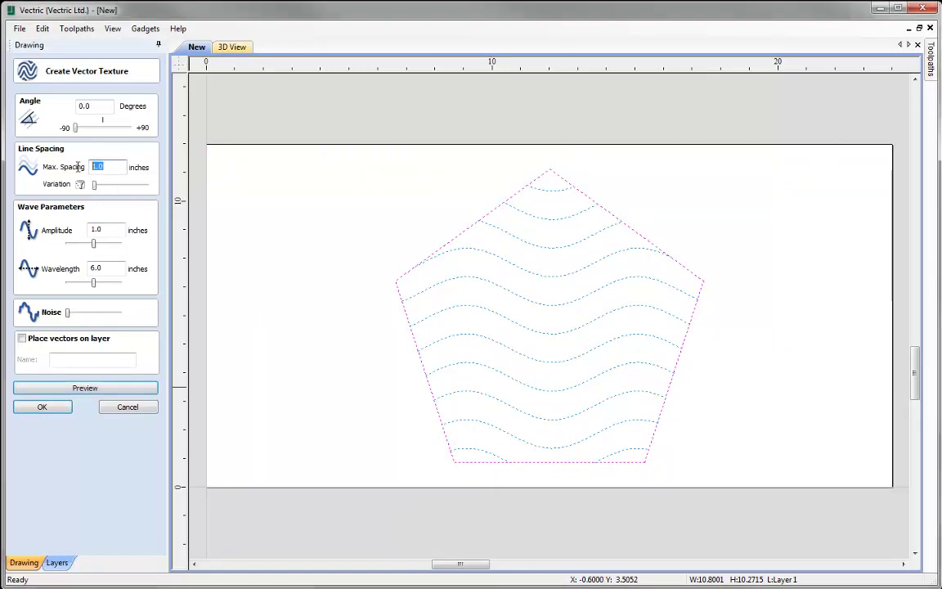
type("0.3")
double_click(96, 268)
type("3")
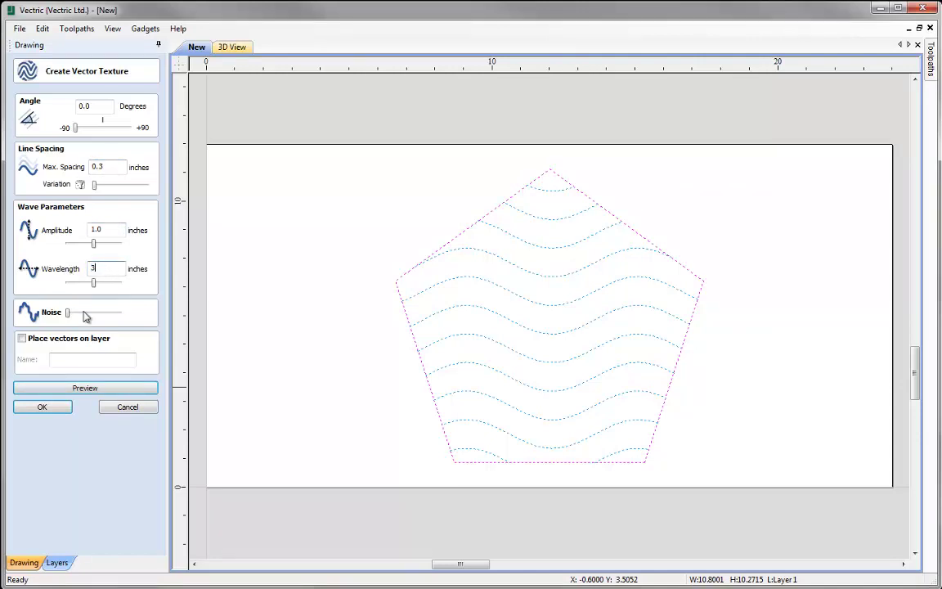
left_click(93, 388)
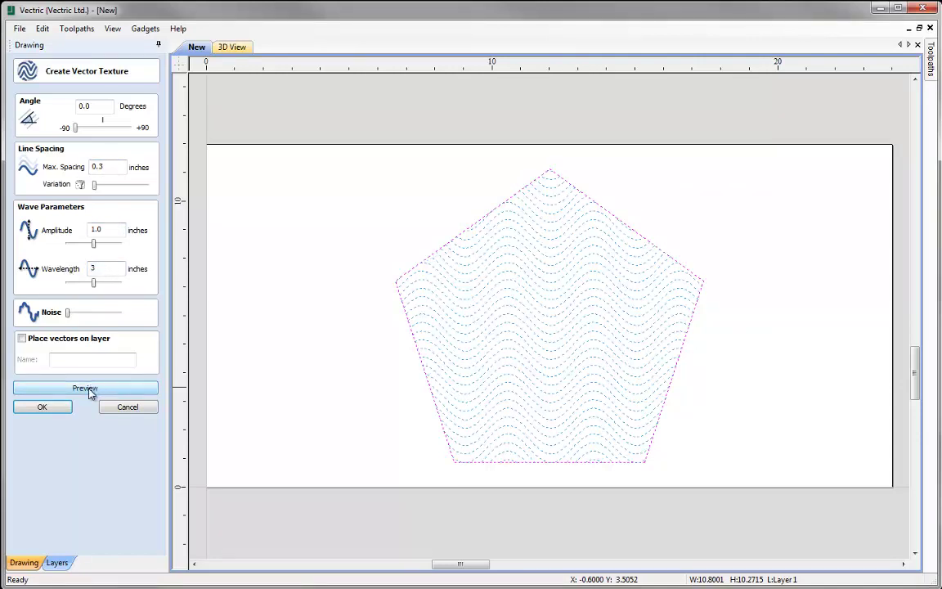
left_click(60, 407)
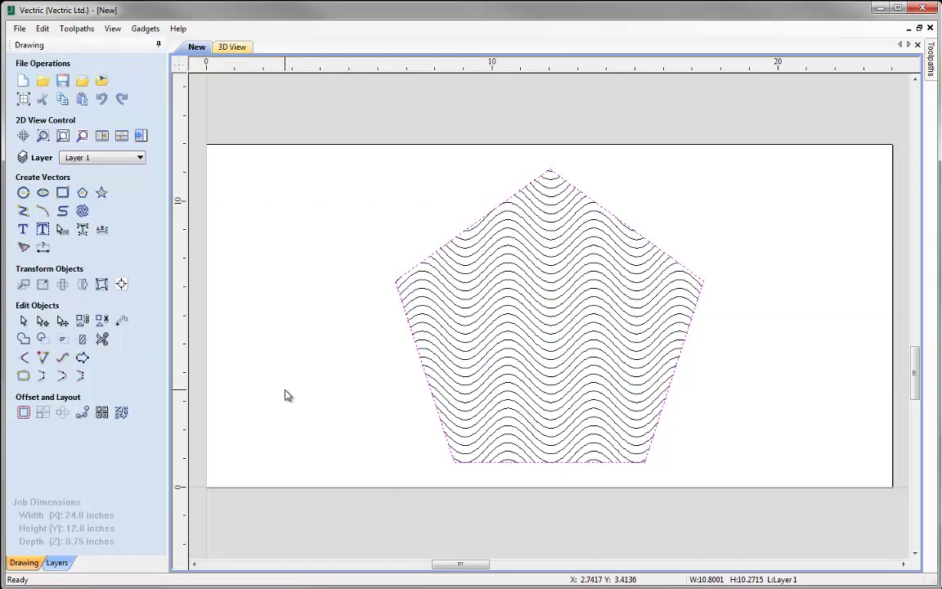
left_click(285, 395)
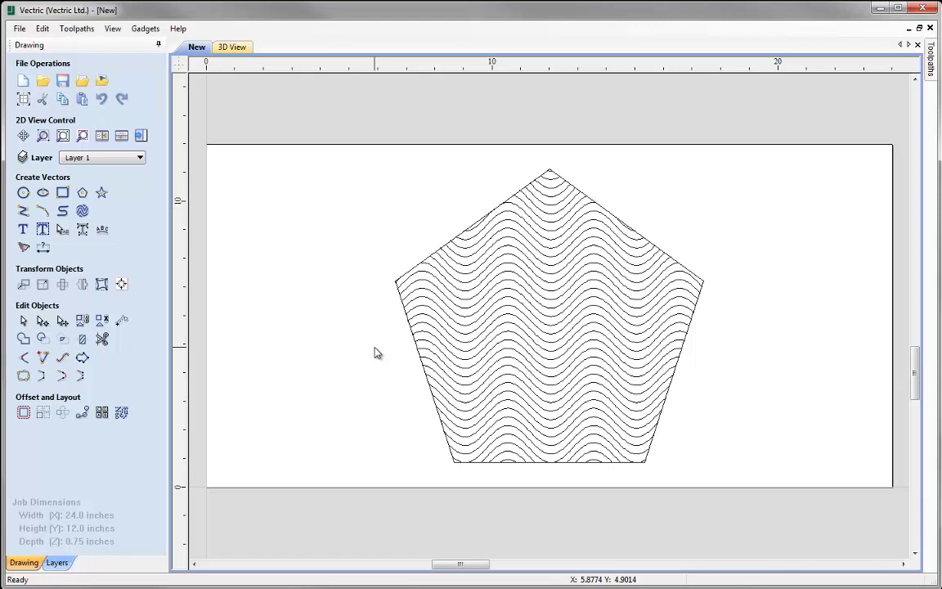
Hide Layer 1, show the Test layer, and make Test the active layer
left_click(123, 155)
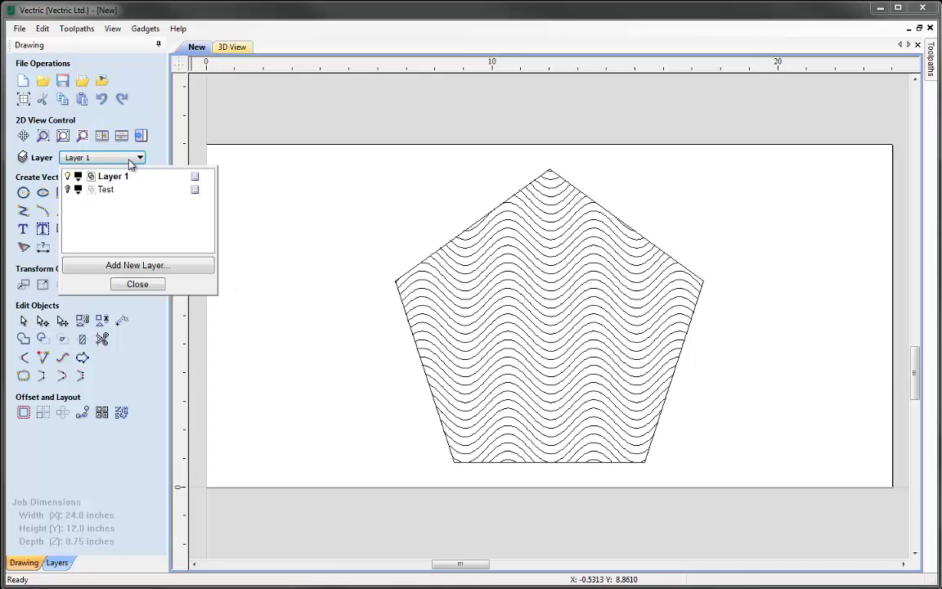
left_click(67, 176)
left_click(67, 189)
left_click(107, 189)
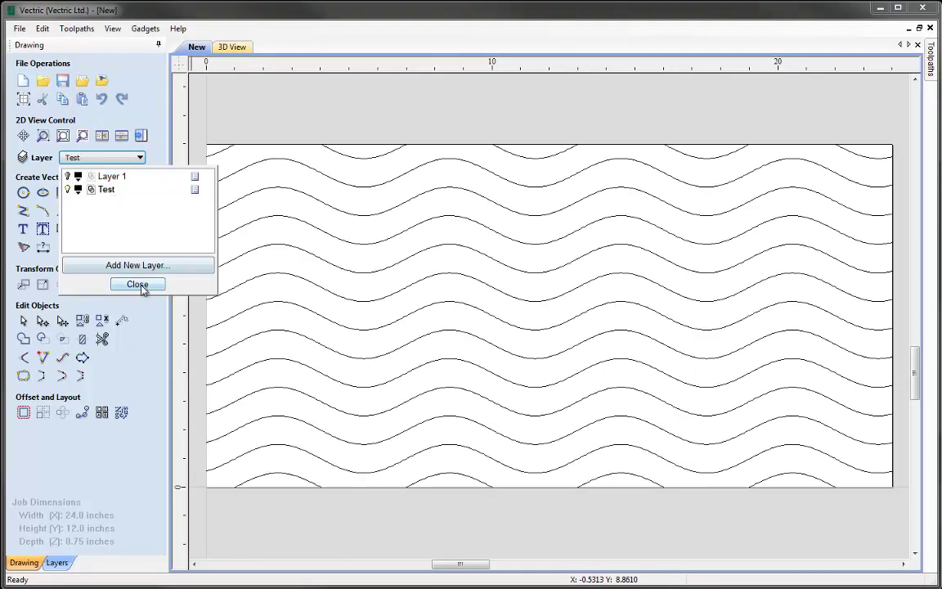
left_click(138, 284)
Reopen the full-job wave texture's settings and apply them with their existing values
left_click(244, 340)
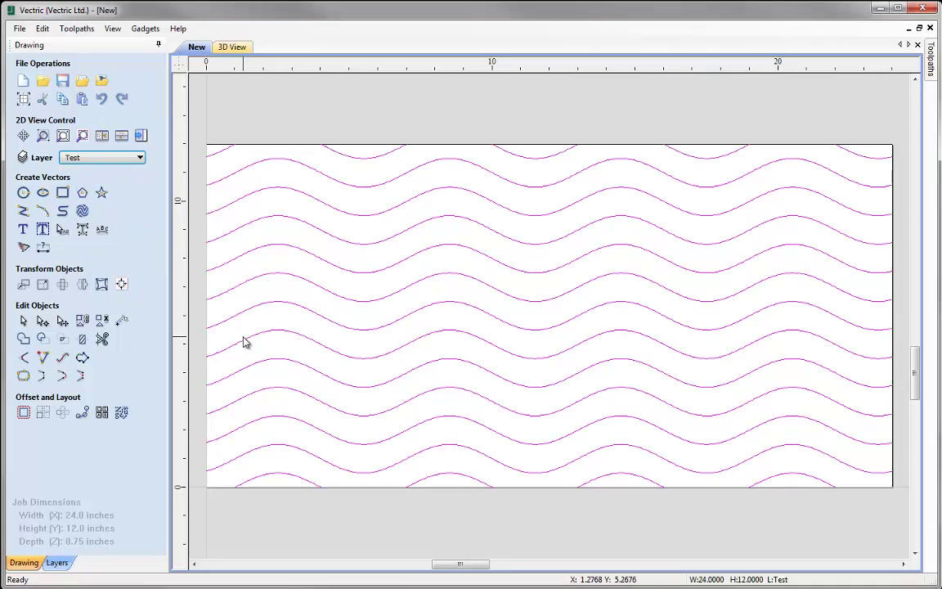
left_click(82, 210)
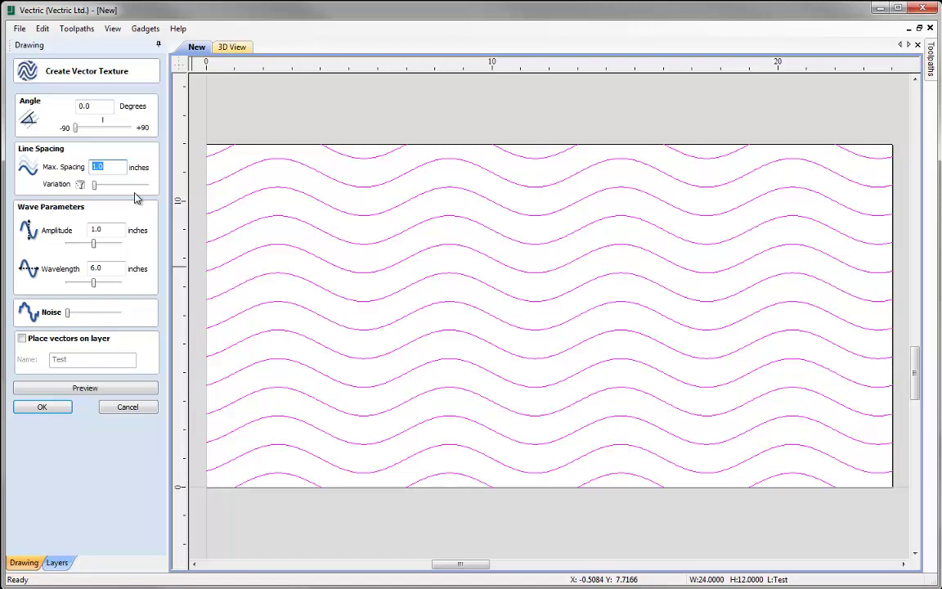
key("Tab")
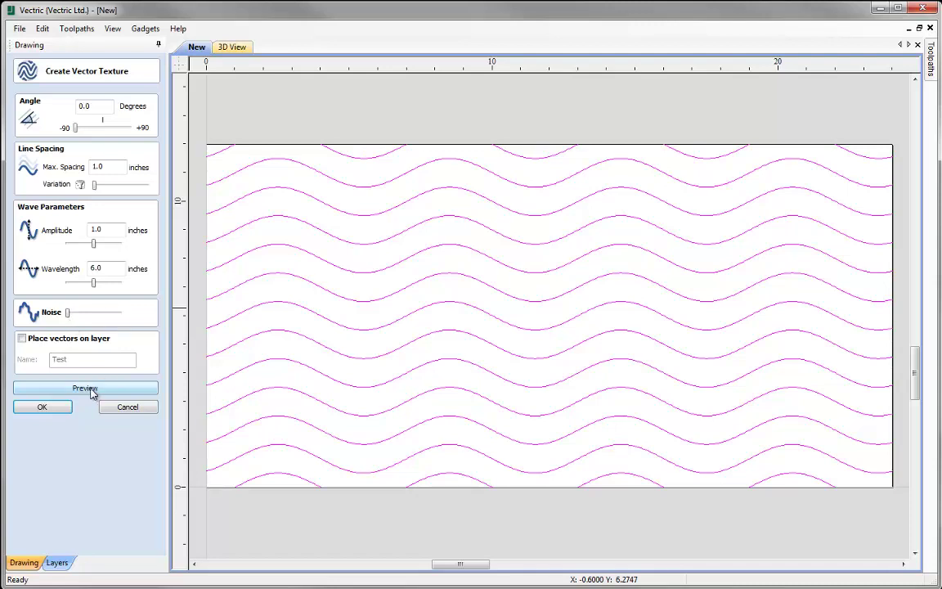
left_click(56, 408)
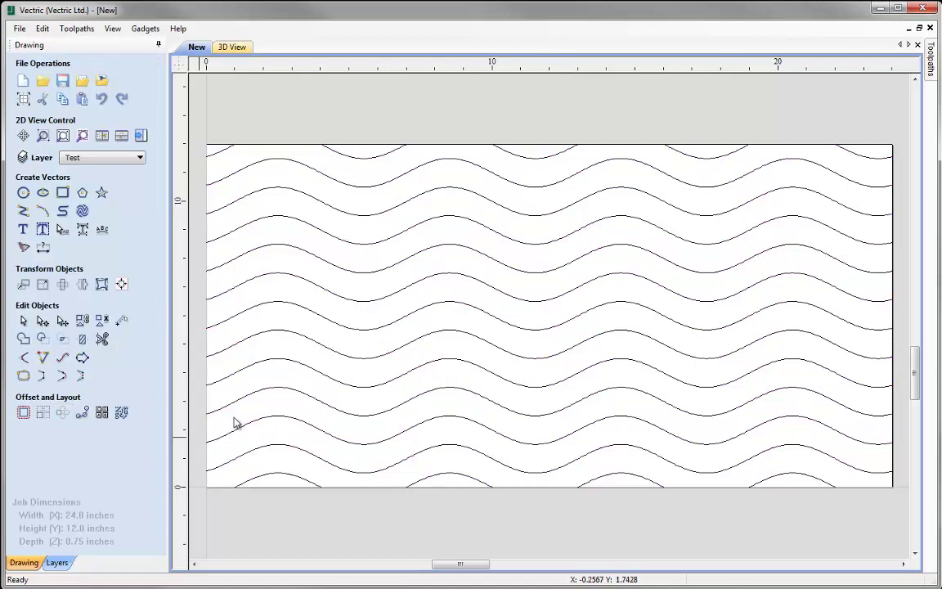
Copy the wave texture so the duplicate continues from the right edge of the job
scroll(380, 374, "down", 2)
scroll(367, 368, "down", 1)
left_click(351, 363)
left_click(328, 365)
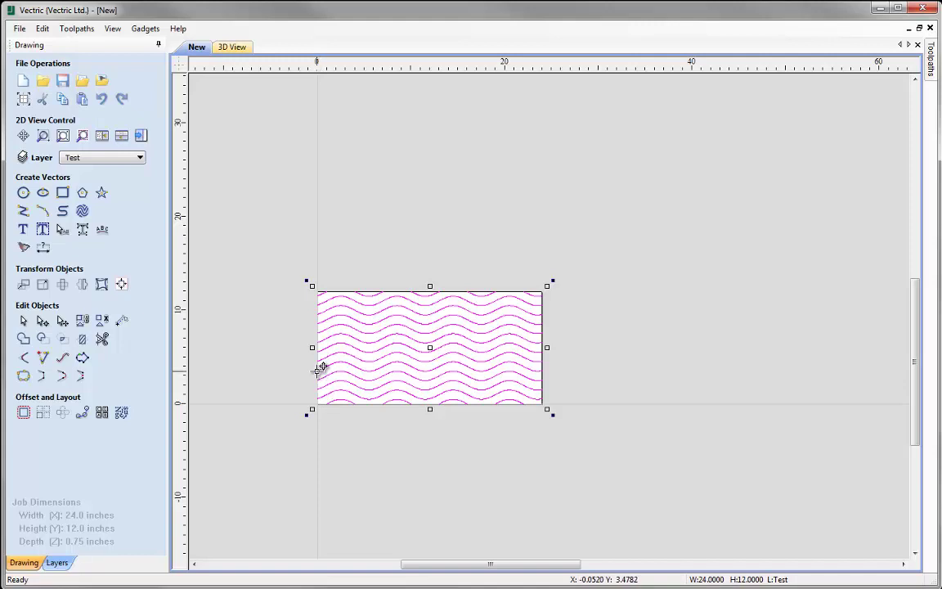
key("Escape")
left_click_drag(319, 369, 544, 368)
Select both side-by-side wave textures and place a copy of them directly above the originals
left_click(495, 357, "shift")
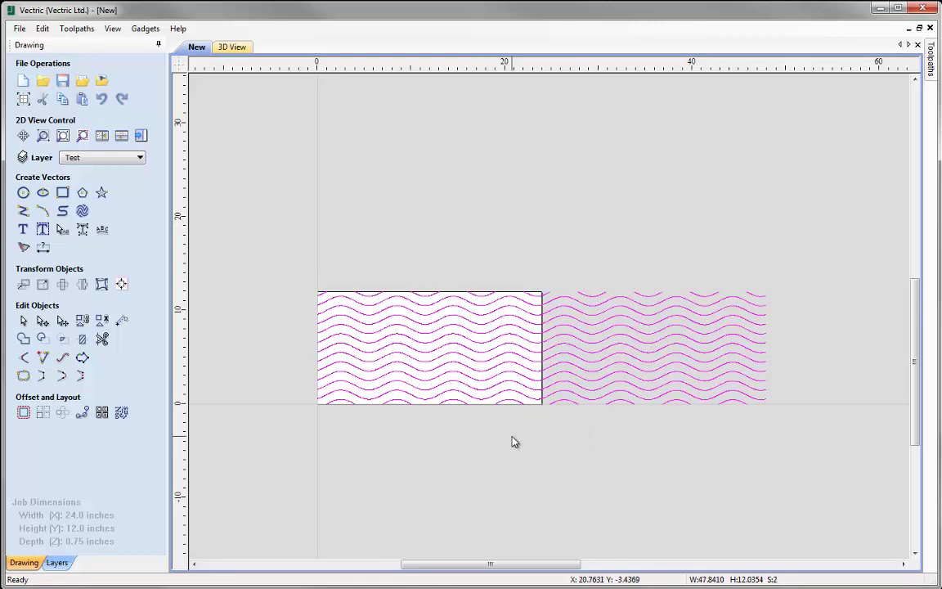
left_click(522, 408)
left_click_drag(527, 402, 527, 291)
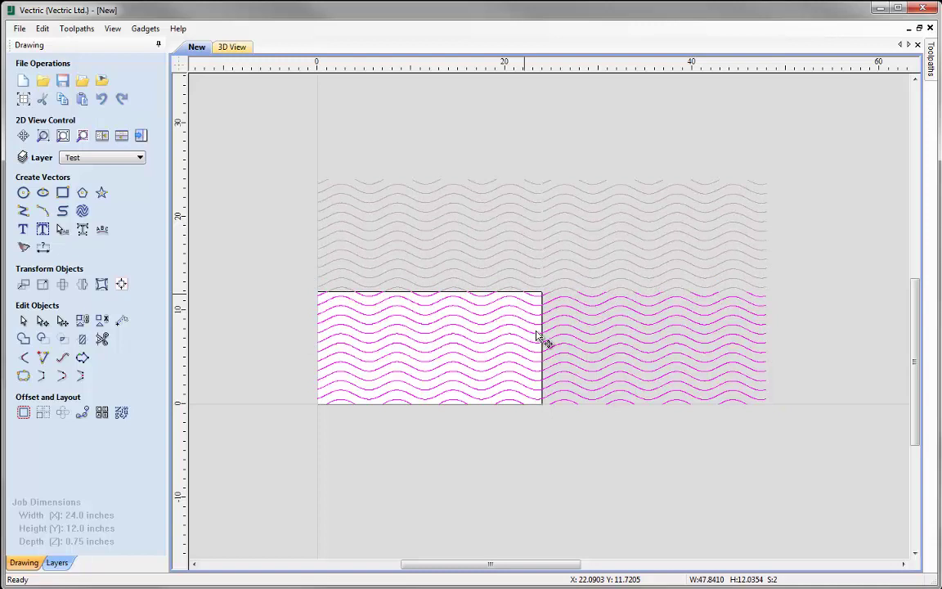
left_click(554, 482)
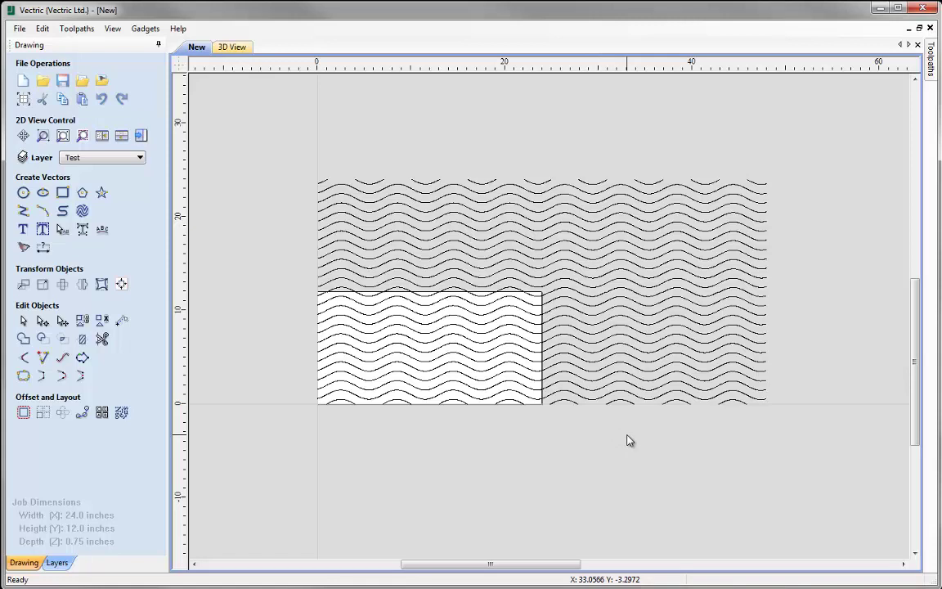
Delete the wave texture copies beside and above the job, keeping only the original texture
left_click_drag(700, 435, 632, 406)
left_click(631, 253)
key("Delete")
left_click(473, 240)
key("Delete")
key("F3")
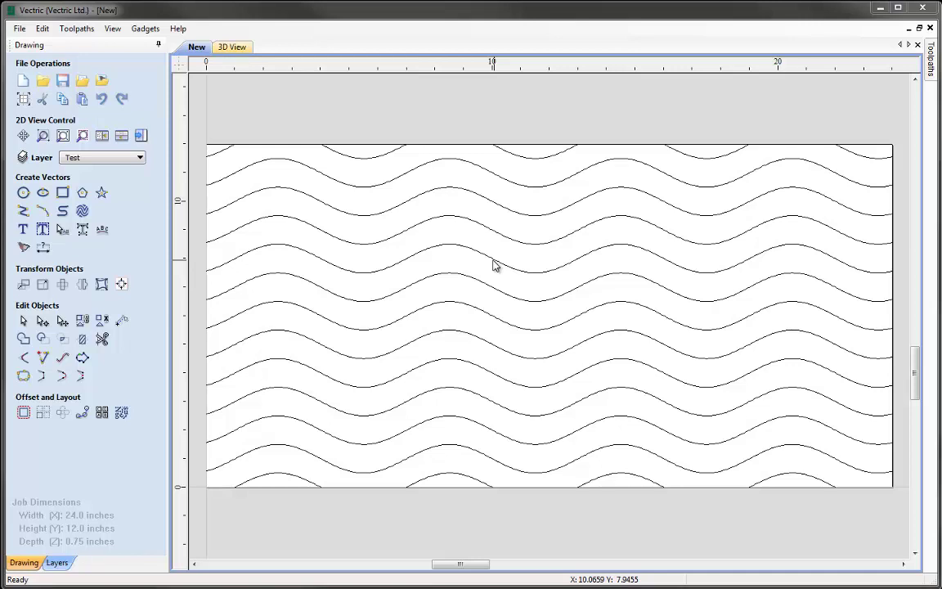
Show Layer 1 again and delete all vectors in the job, including the pentagon and its texture
left_click(140, 157)
left_click(68, 176)
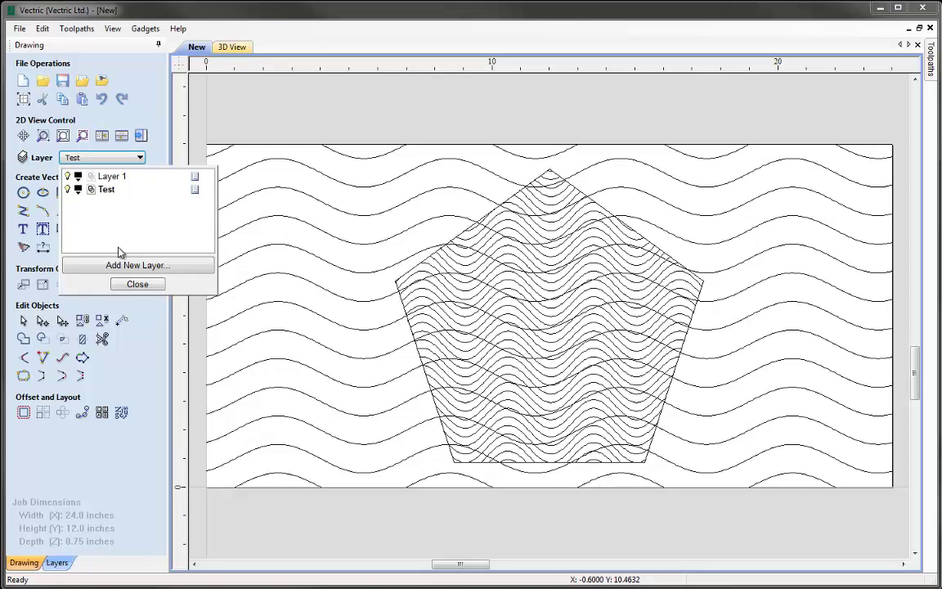
left_click(137, 284)
left_click_drag(190, 116, 784, 501)
key("Delete")
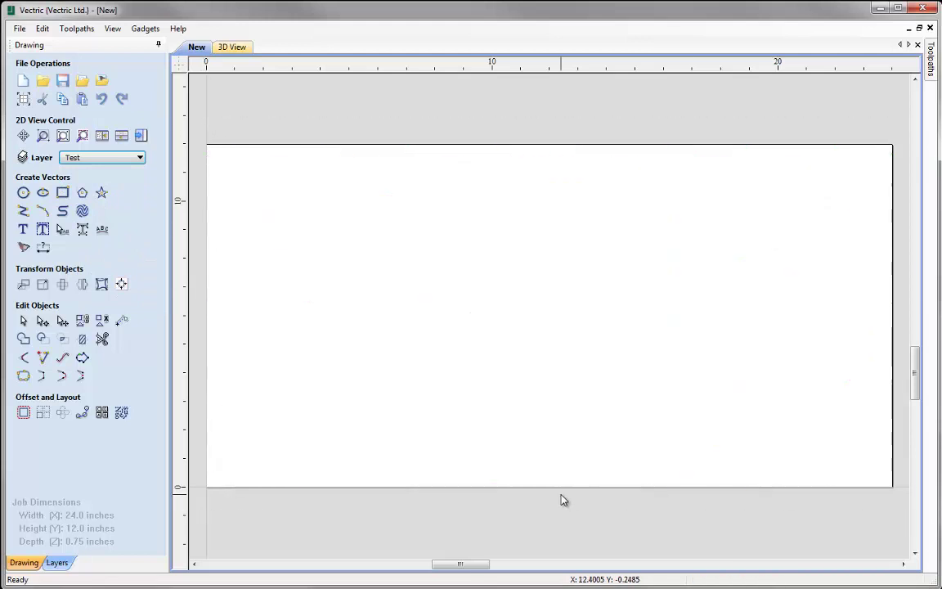
Delete the empty Test layer
left_click(130, 158)
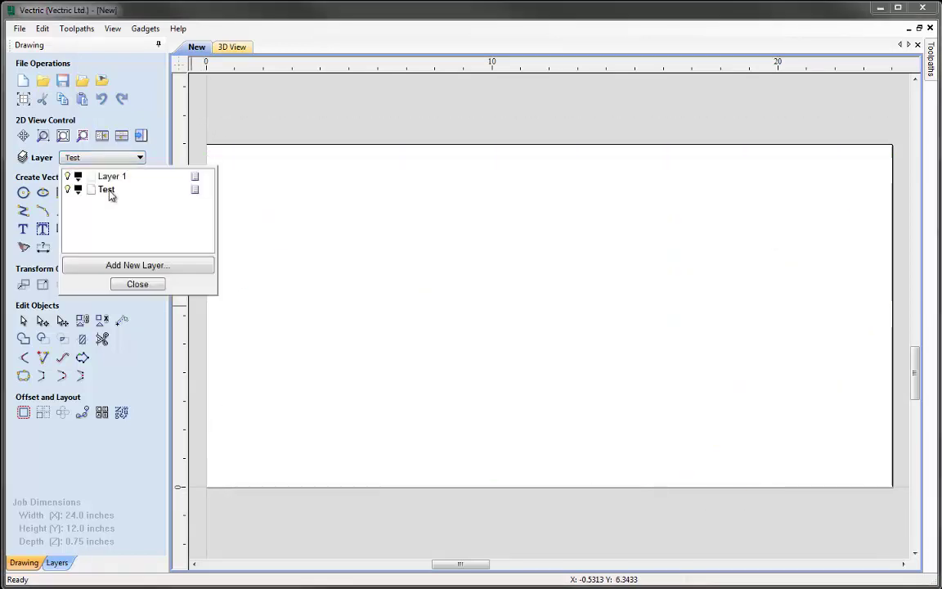
right_click(106, 194)
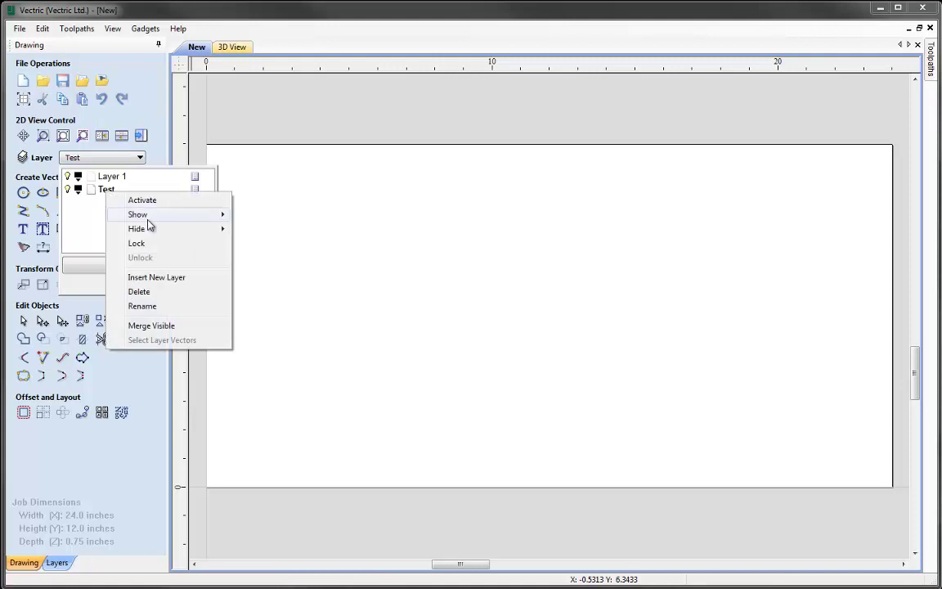
left_click(160, 291)
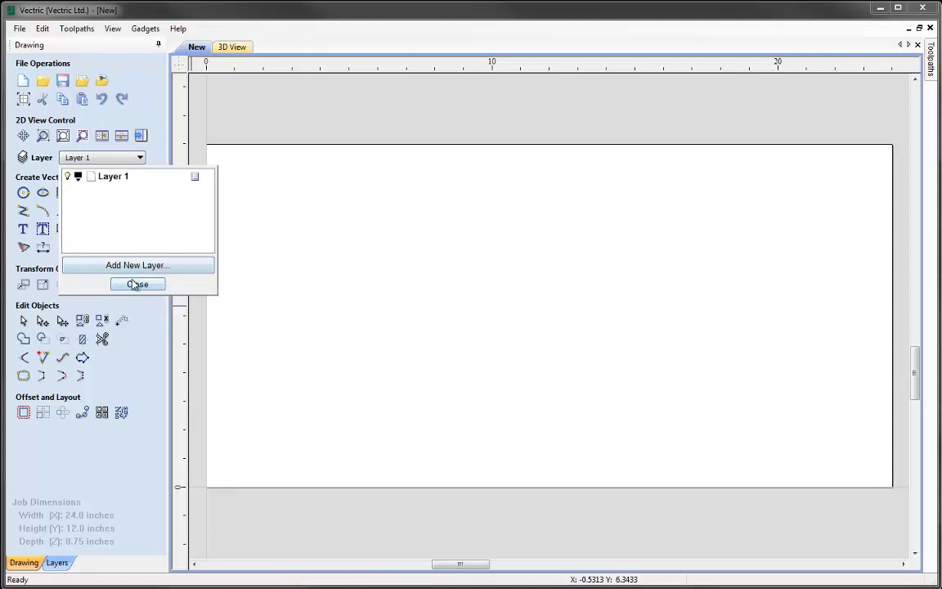
Rename Layer 1 as Cutout Vector
right_click(118, 183)
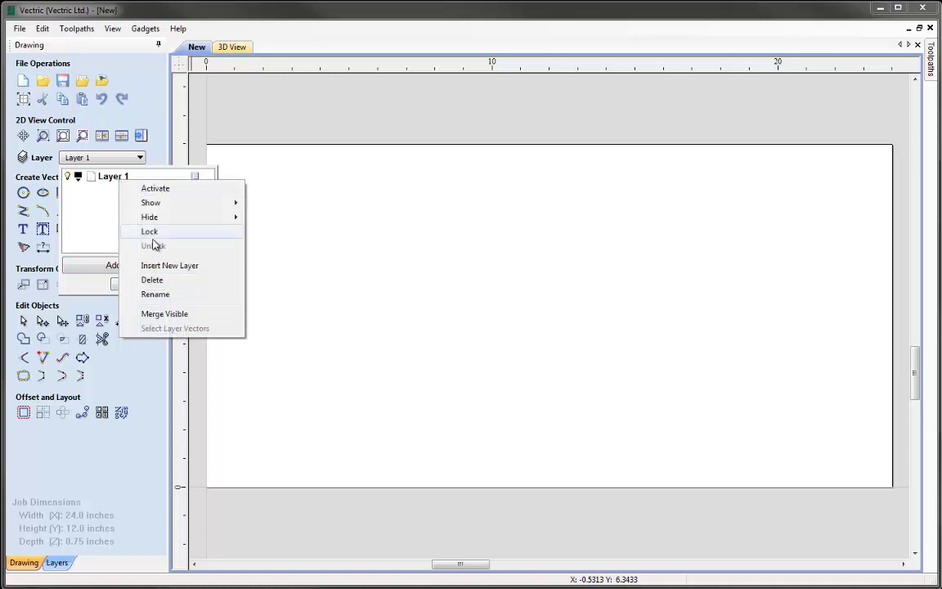
left_click(156, 292)
type("Cu")
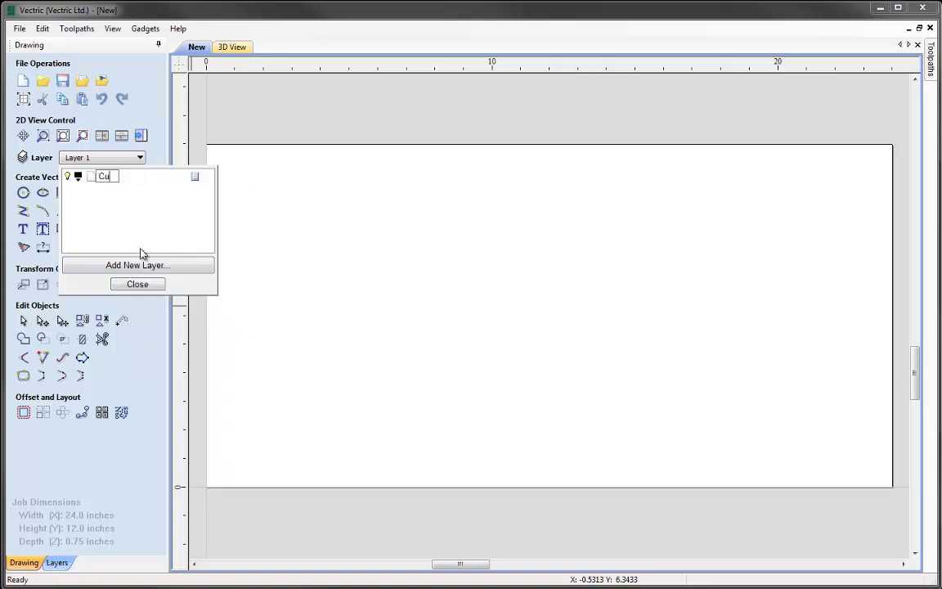
type("tout Vector")
left_click(138, 284)
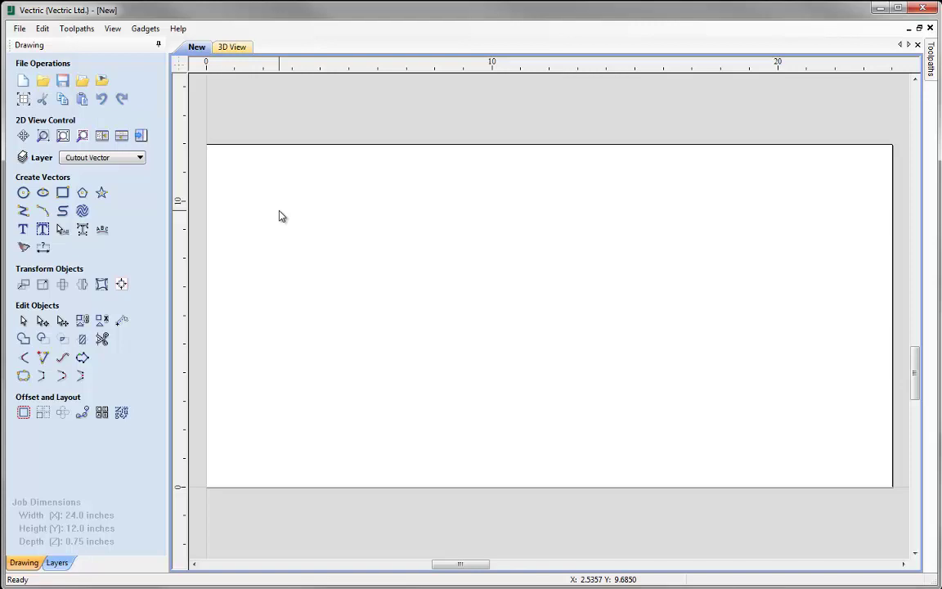
Set the job size to 25 inches wide by 13 inches high
left_click(23, 100)
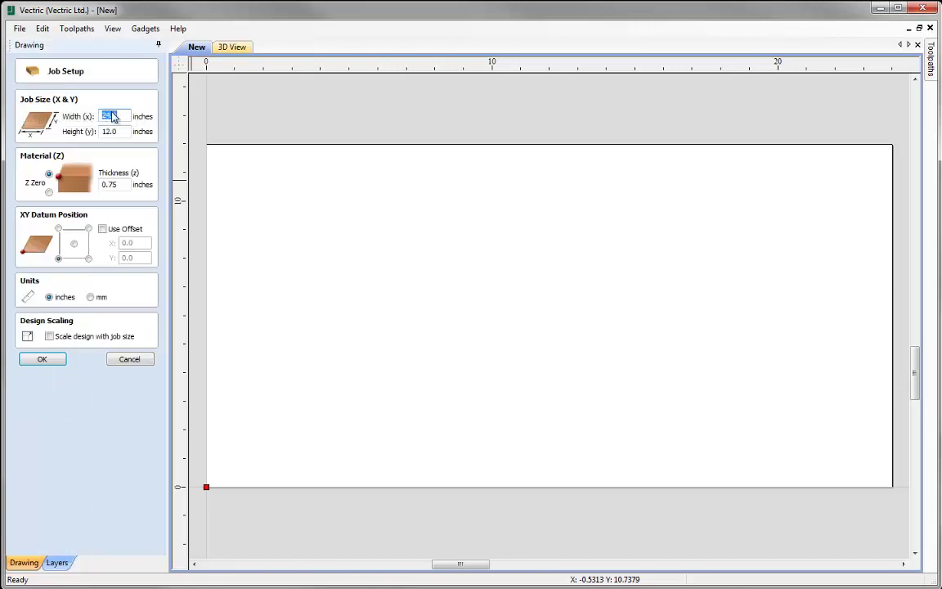
type("25")
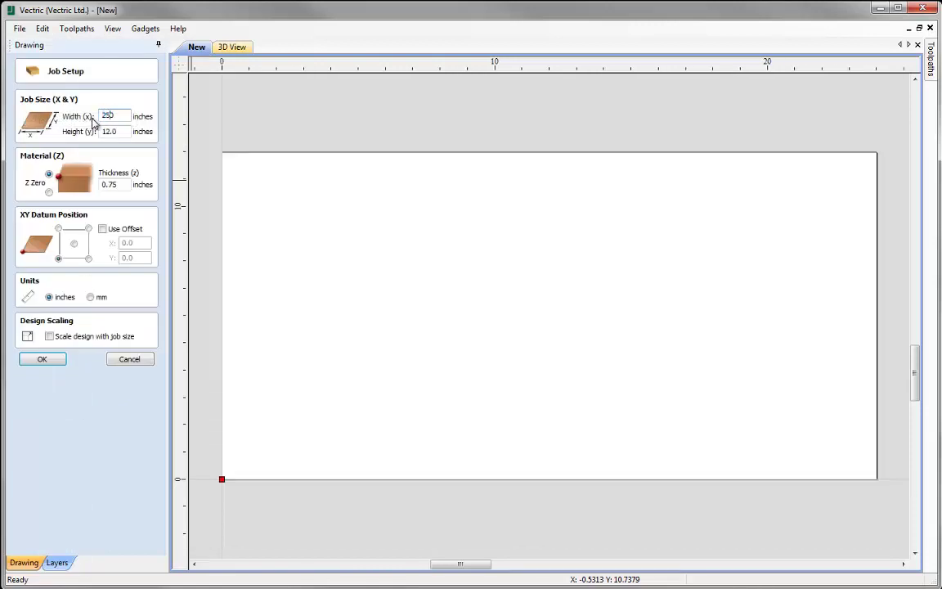
key("Tab")
type("13.")
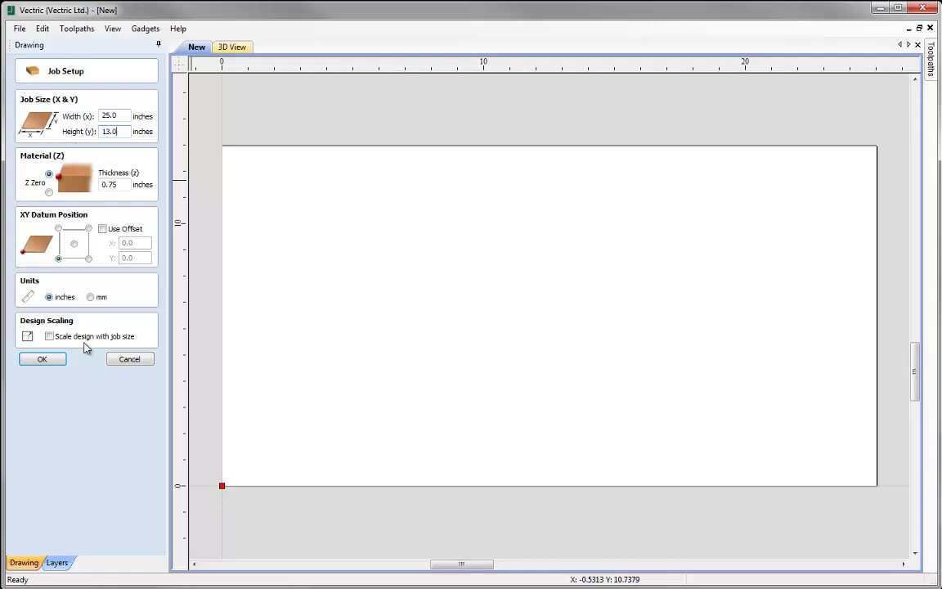
left_click(54, 359)
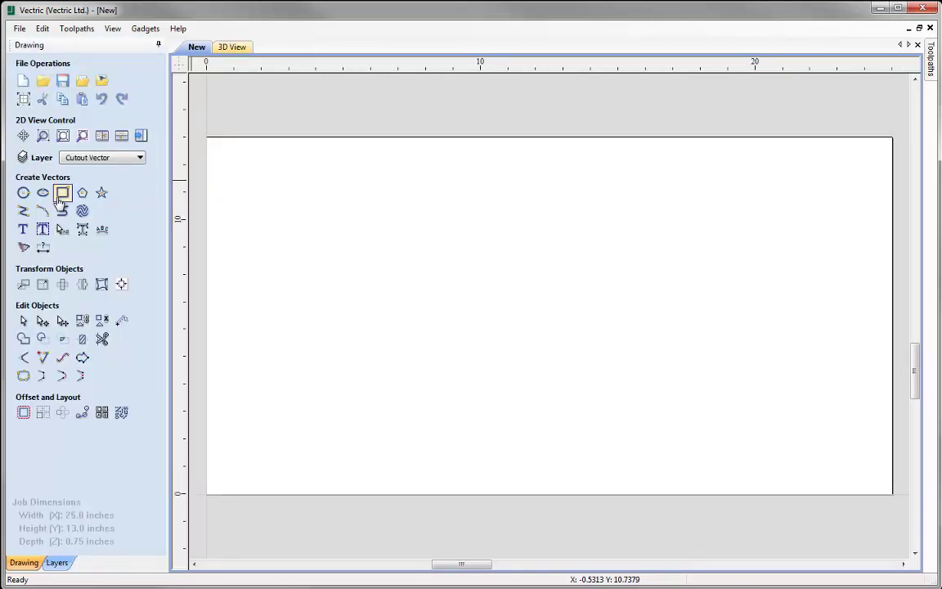
Draw a square-cornered rectangle 24 inches wide by 12 inches high and centre it in the job
left_click(63, 193)
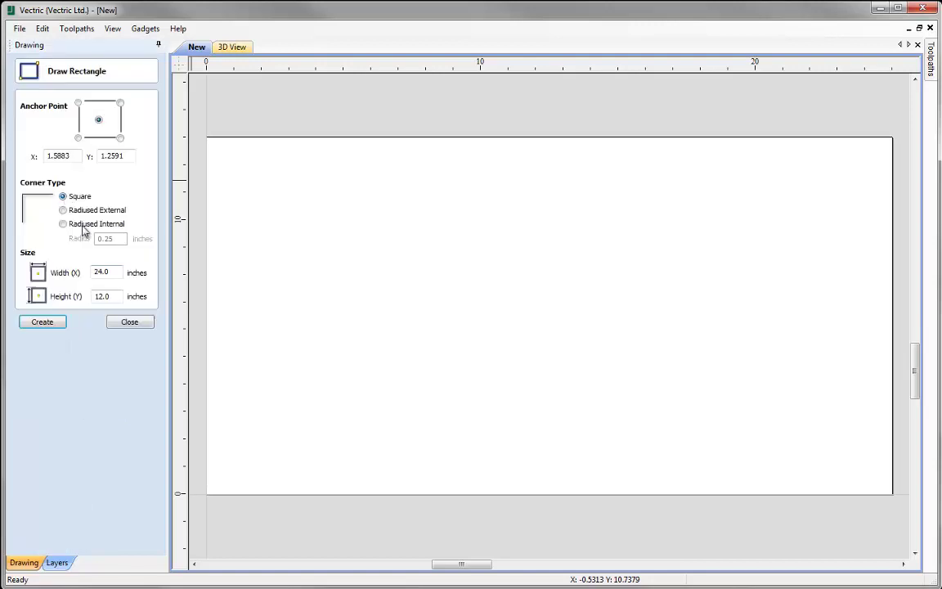
double_click(101, 272)
type("24")
key("Tab")
type("12")
left_click(45, 321)
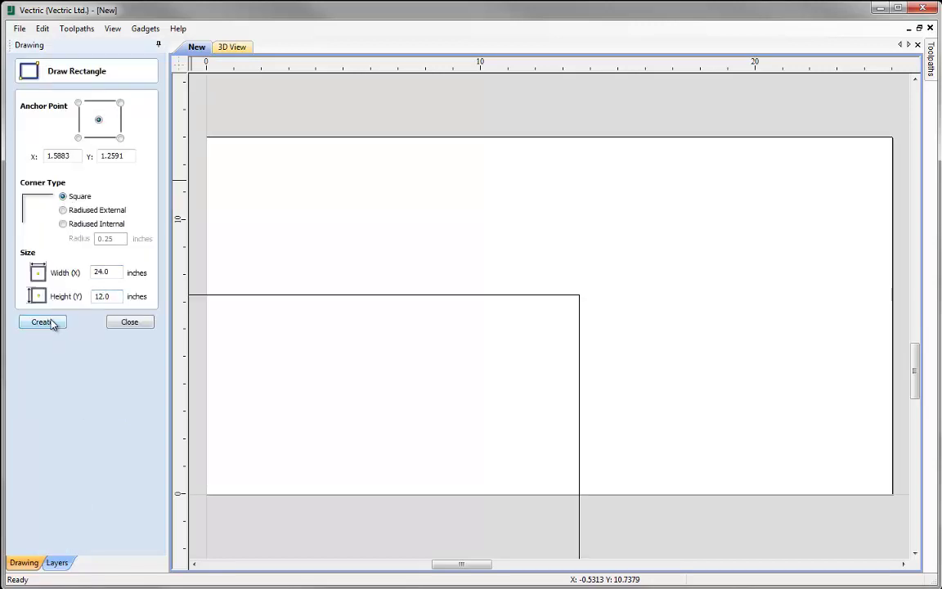
left_click(123, 323)
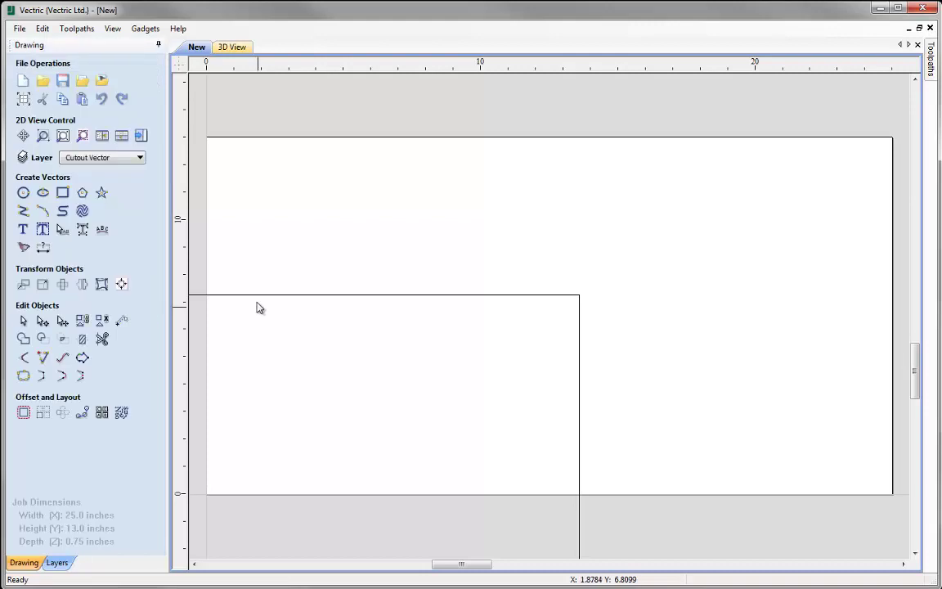
left_click(288, 375)
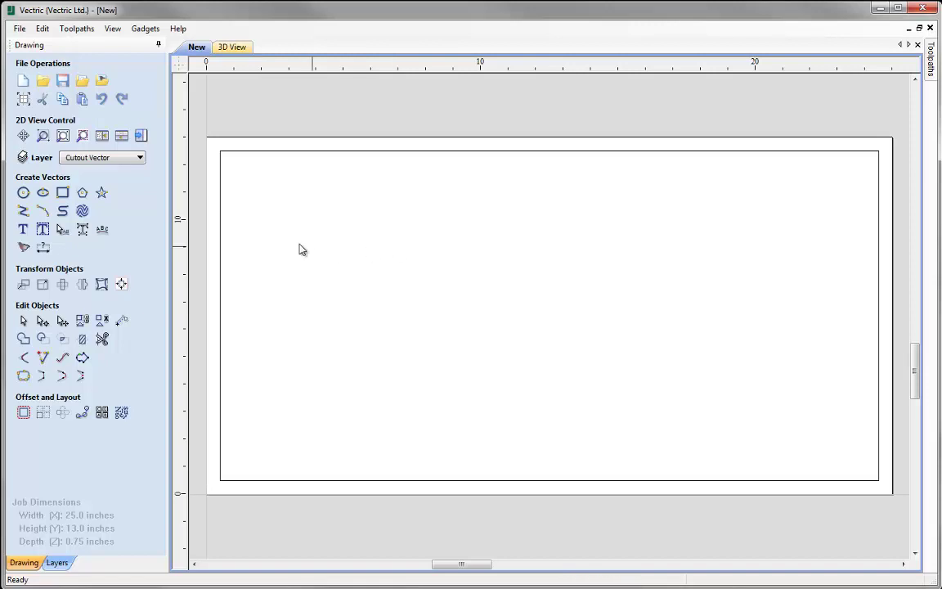
Set up a new vector texture with angle 0 degrees, maximum spacing 0.3, amplitude 1 and wavelength 6 inches
left_click(82, 212)
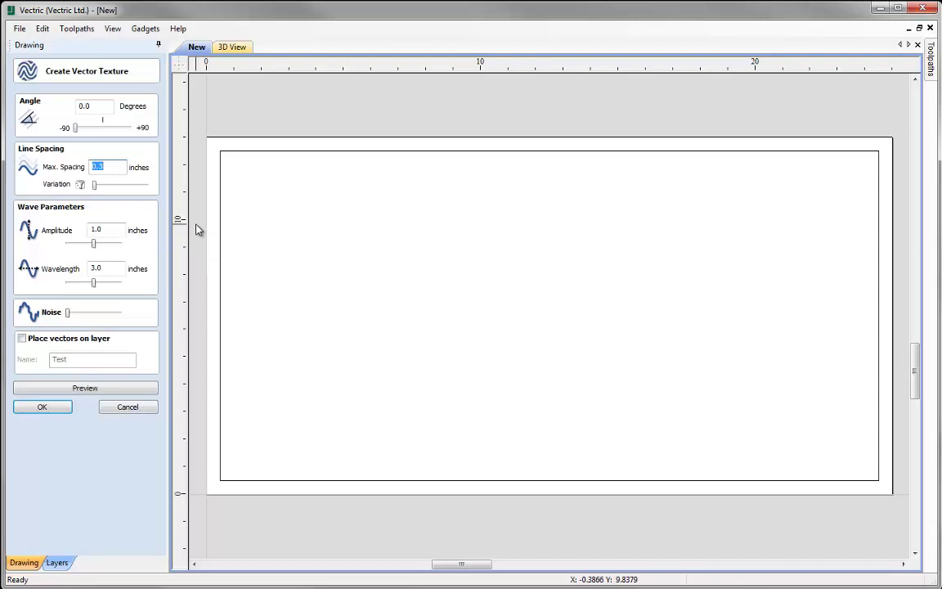
left_click(97, 105)
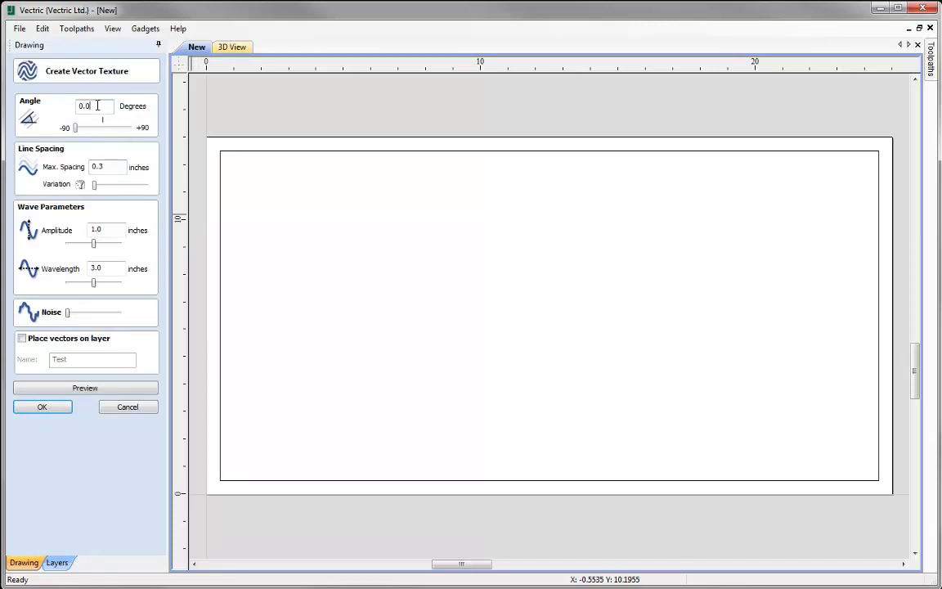
left_click_drag(99, 105, 33, 102)
type("0")
left_click(112, 166)
key("BackSpace")
type("3")
left_click(93, 231)
type("1")
key("Tab")
type("6")
Place the texture vectors on a layer named Wave, preview the result and create it
left_click(22, 338)
double_click(69, 358)
type("Wav")
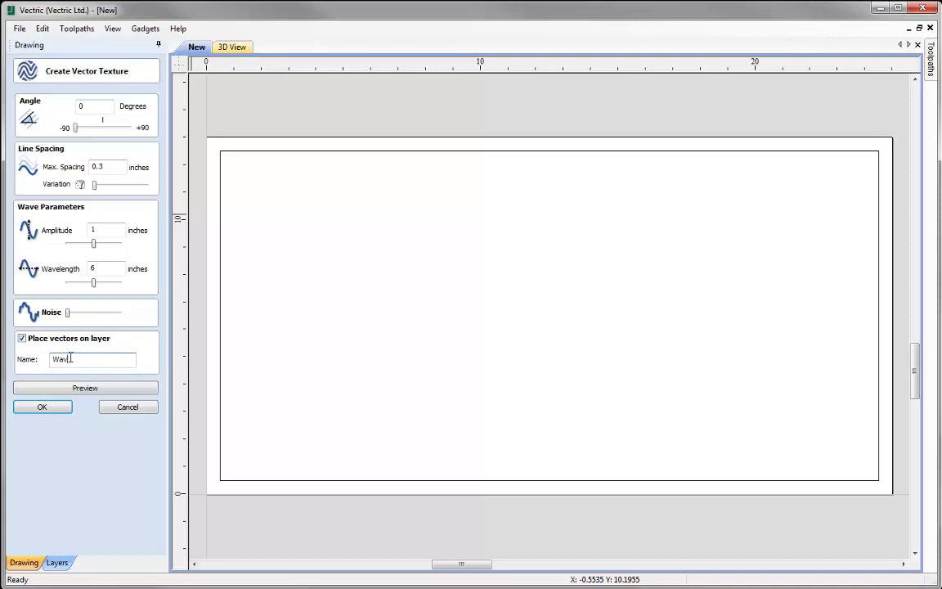
type("e")
left_click(85, 388)
left_click(41, 408)
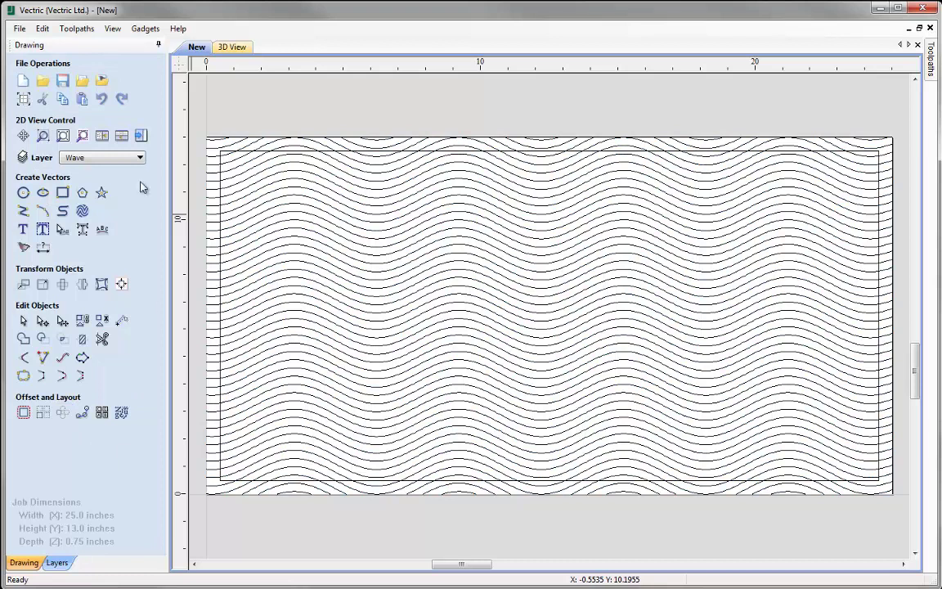
Hide the Wave layer and make Cutout Vector the active layer
left_click(140, 157)
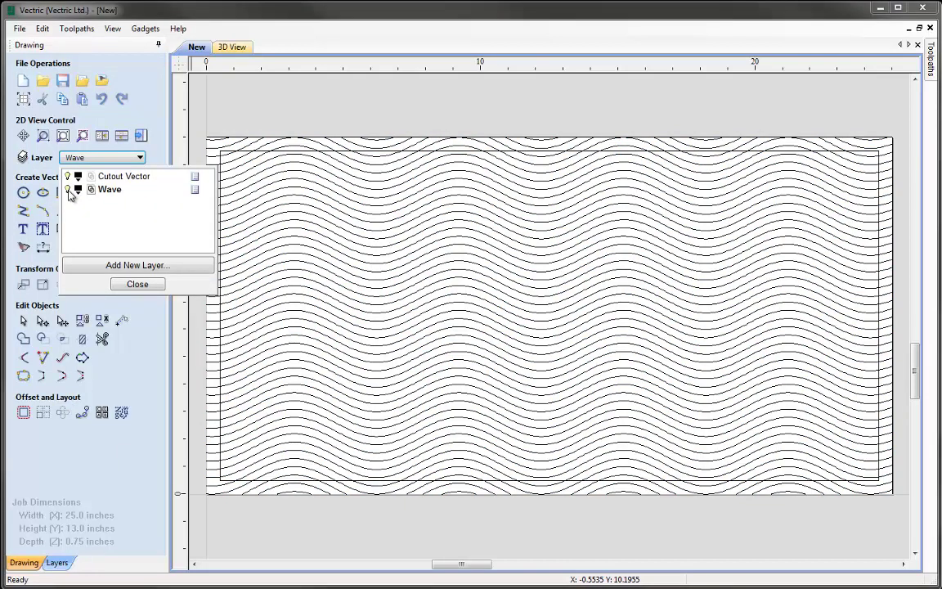
left_click(68, 189)
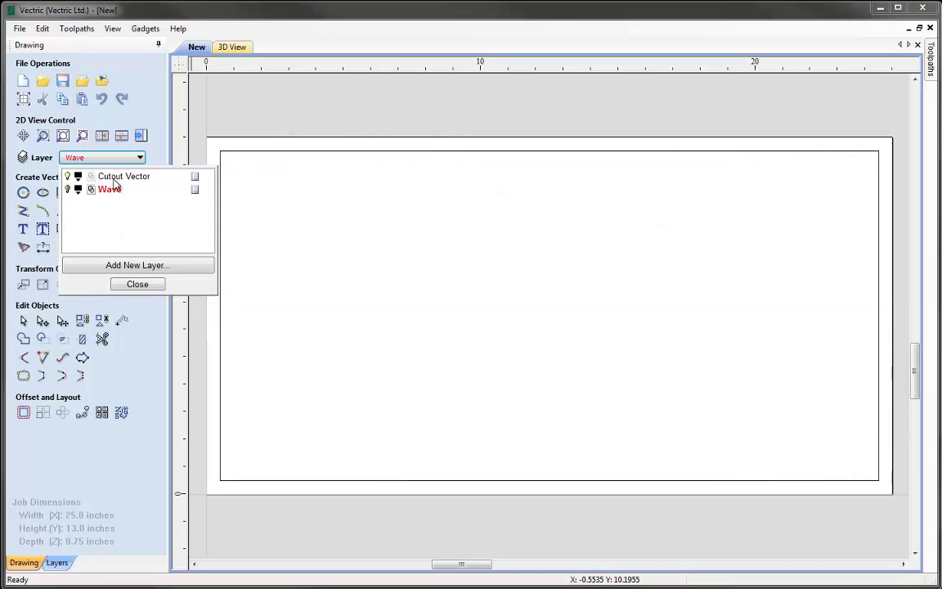
left_click(114, 182)
left_click(135, 286)
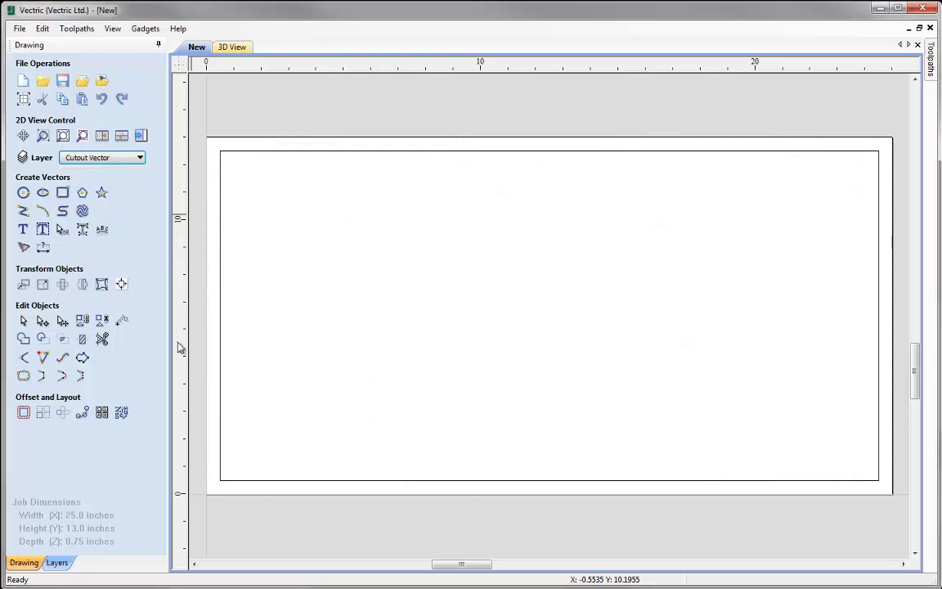
Set up a second vector texture with angle 45 degrees, maximum spacing 0.35 and amplitude 1.5 inches, keeping the wavelength at 6 inches
left_click(82, 211)
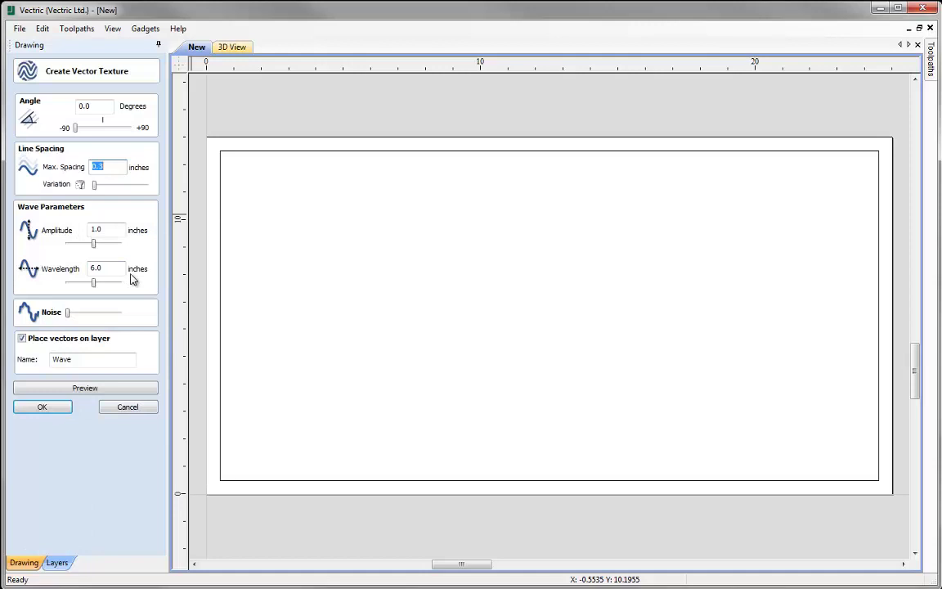
double_click(83, 107)
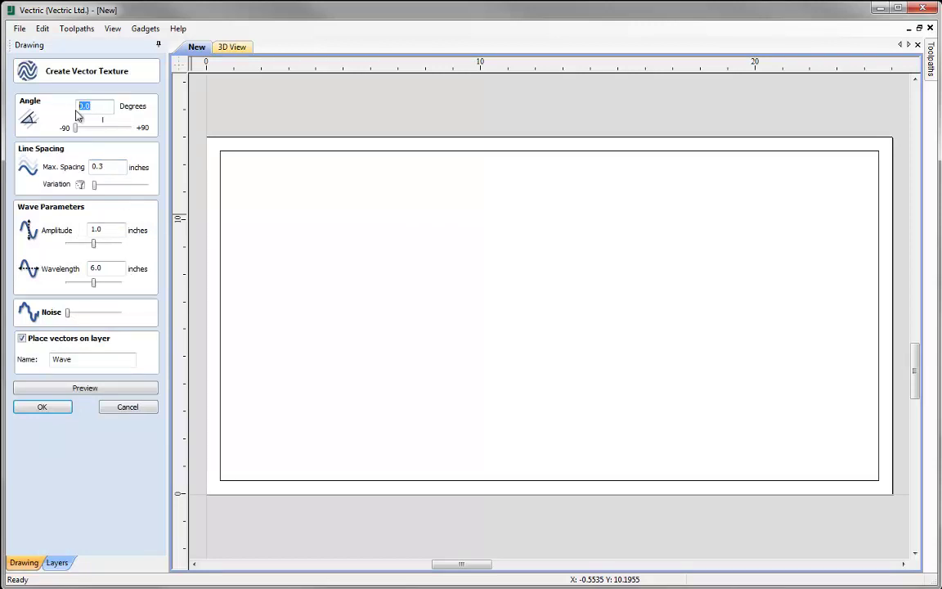
type("45")
double_click(113, 165)
type("0.35")
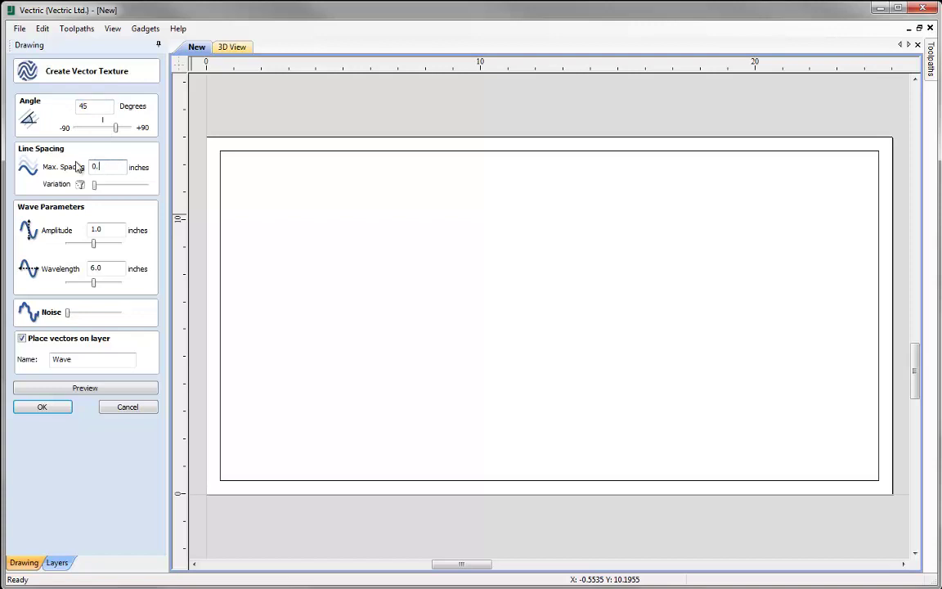
double_click(104, 229)
type("1.5")
double_click(106, 268)
left_click(115, 269)
Name the texture's target layer Step, preview the 45-degree pattern and create it
double_click(96, 359)
type("Step")
left_click(113, 390)
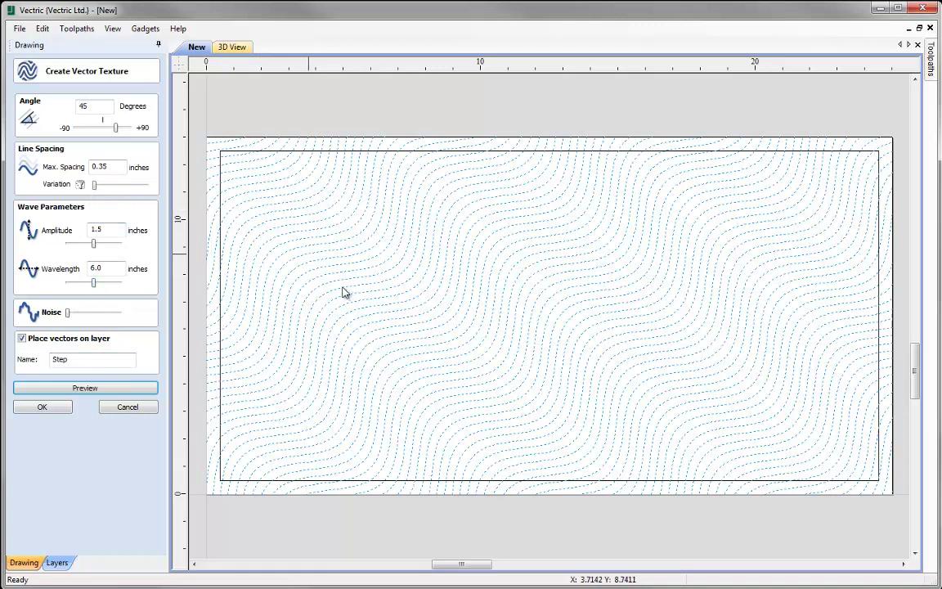
left_click(51, 413)
Hide the Step layer and make Cutout Vector active again
left_click(110, 156)
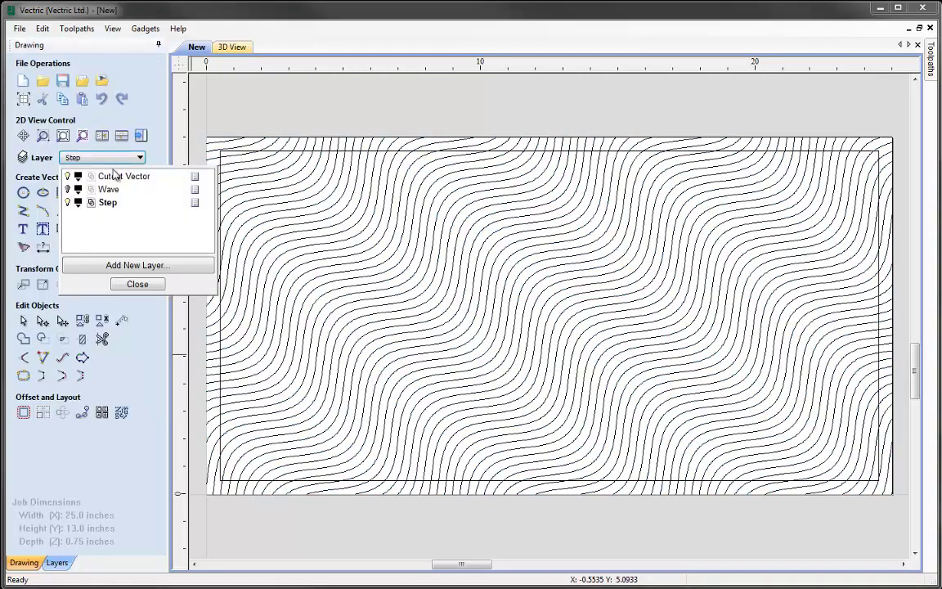
left_click(67, 189)
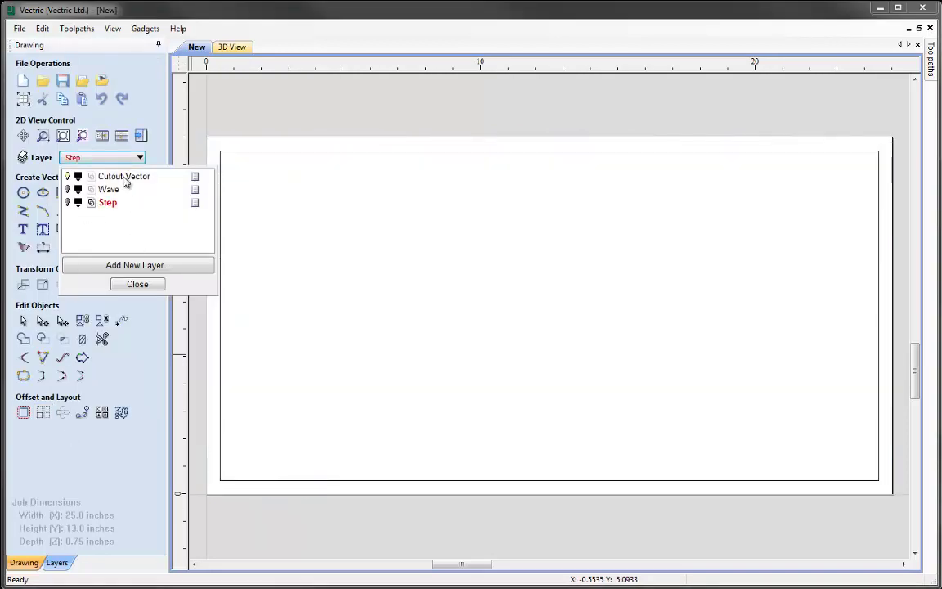
left_click(123, 176)
left_click(137, 285)
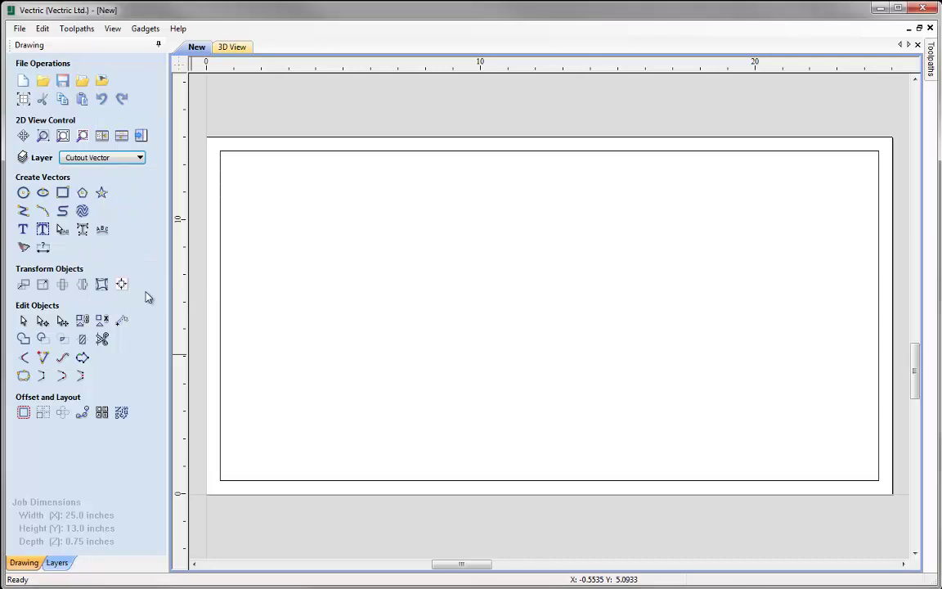
Set up a third vector texture with angle 60 degrees, maximum spacing 0.4, amplitude 8 and wavelength 16 inches
left_click(82, 210)
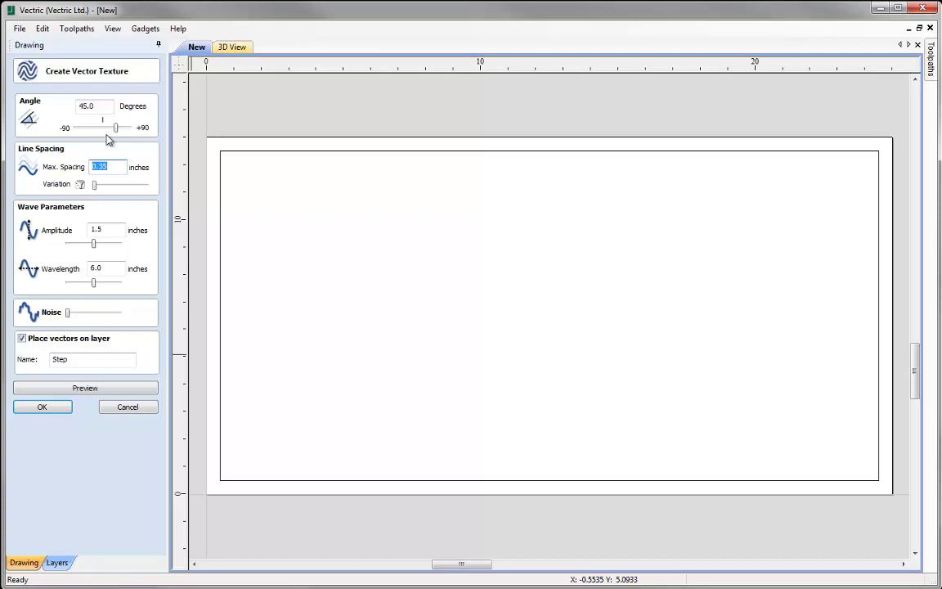
double_click(96, 107)
type("60")
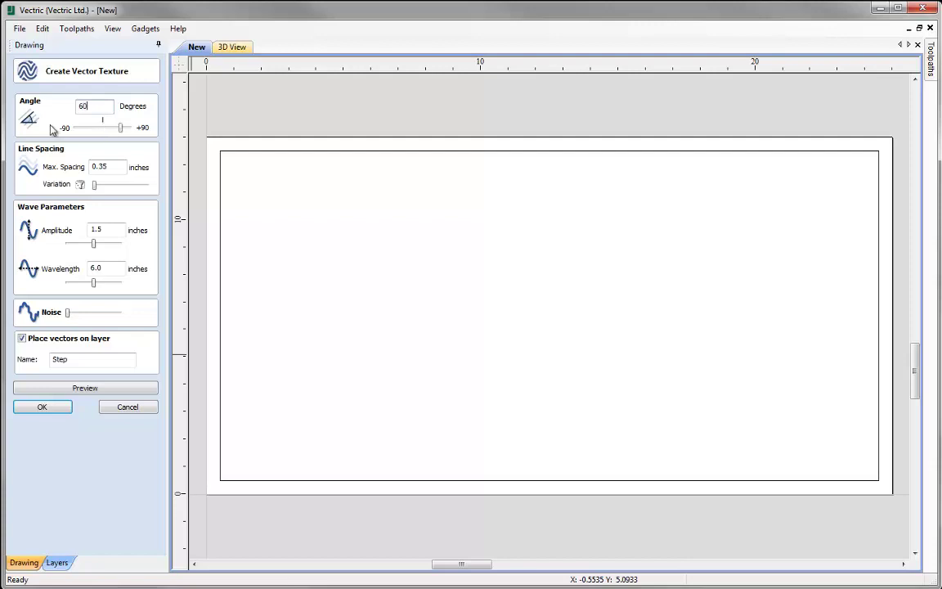
double_click(96, 167)
type("0.4")
double_click(117, 230)
type("8")
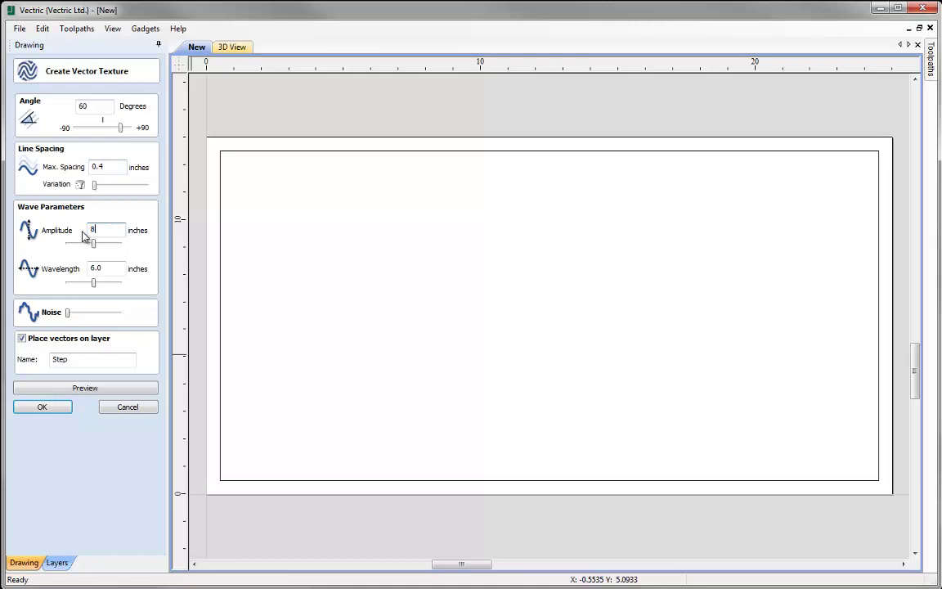
double_click(101, 268)
type("16")
Name the third texture's target layer Swirl and preview the pattern
double_click(78, 359)
type("Swirl")
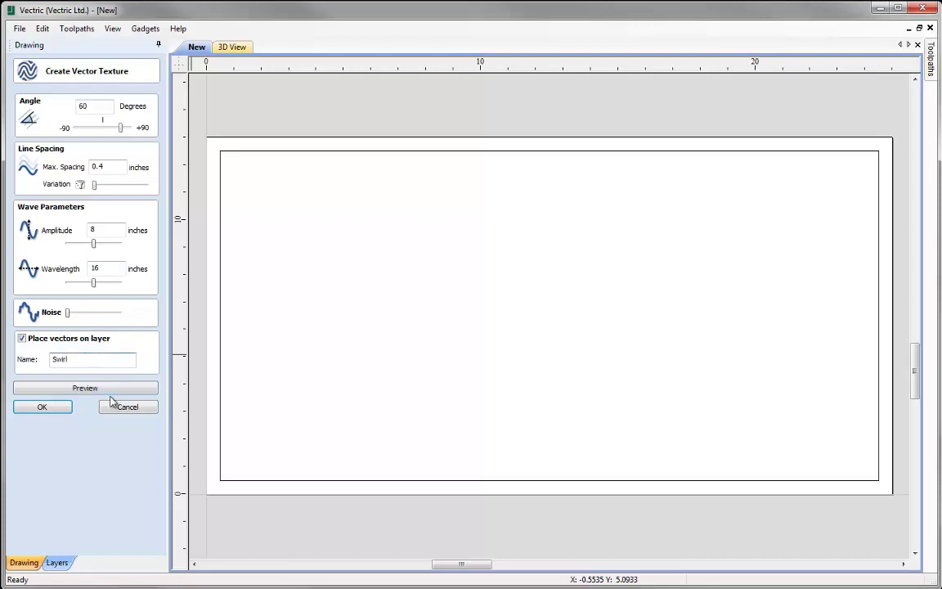
left_click(108, 389)
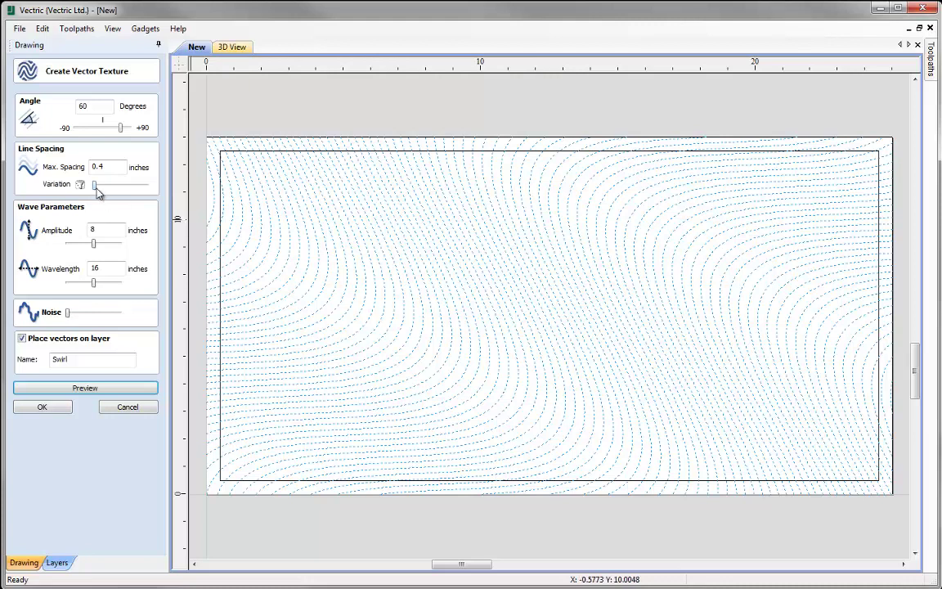
Add line spacing variation of roughly 60 percent to the Swirl texture, preview it and create it
left_click_drag(95, 186, 133, 187)
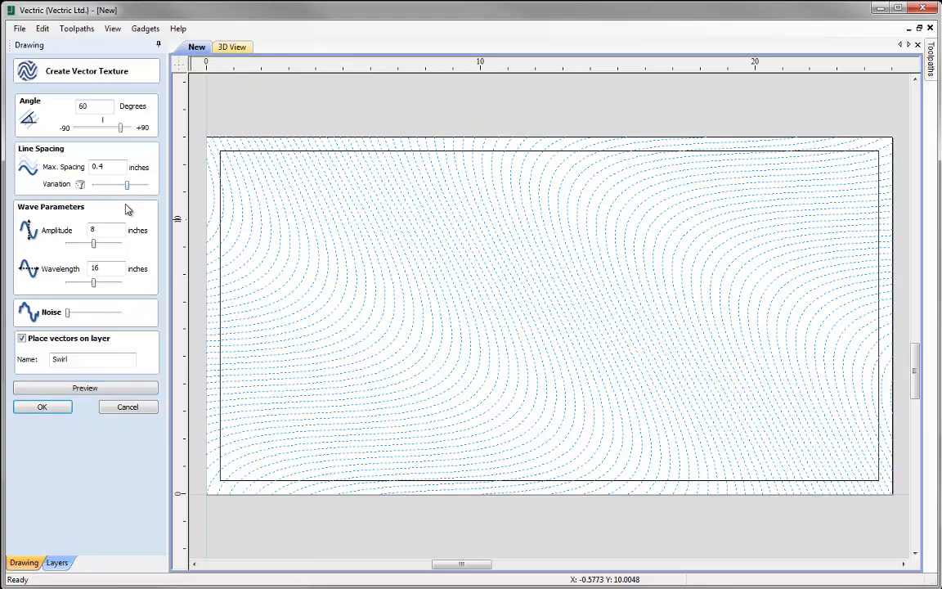
left_click(83, 391)
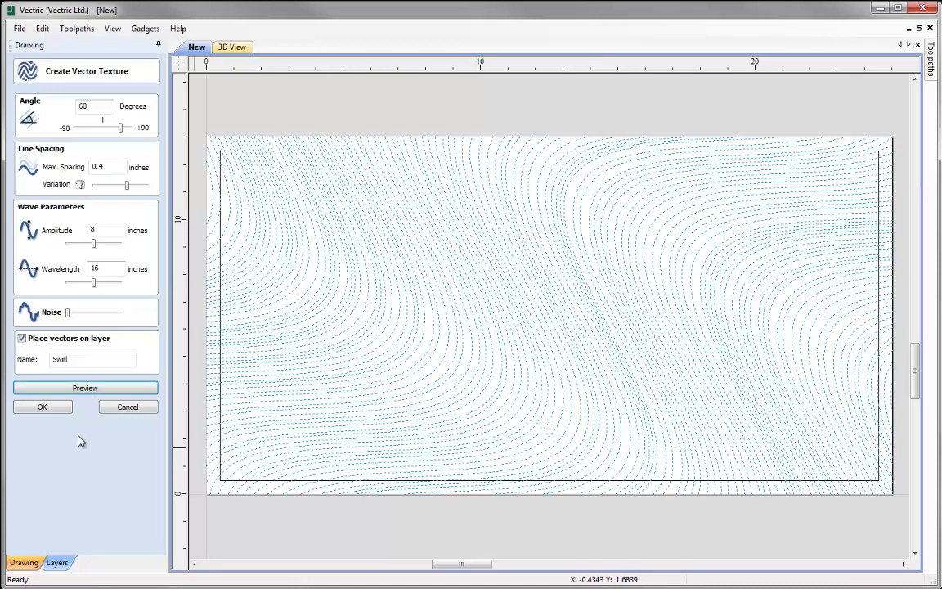
left_click(41, 407)
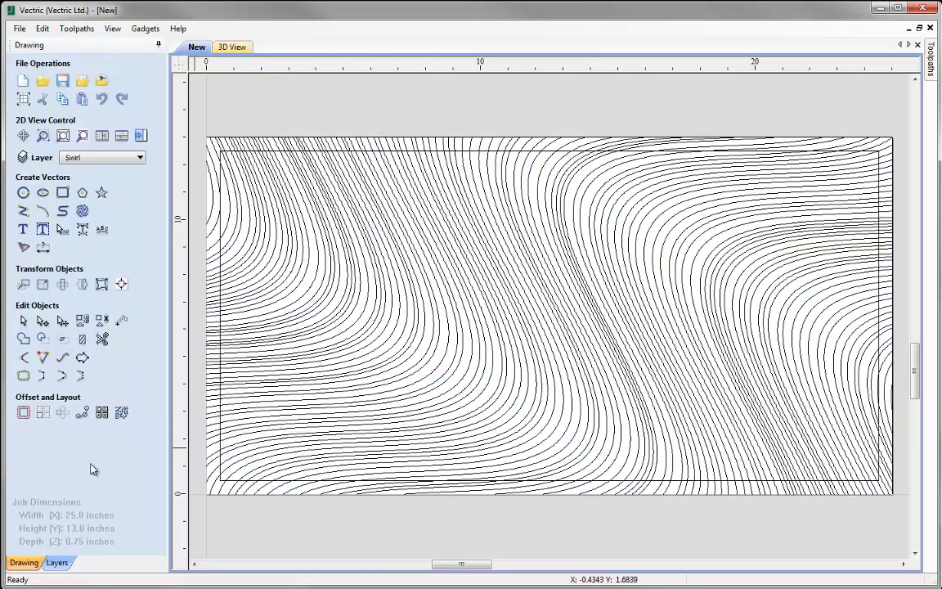
Hide the Swirl layer and make Cutout Vector the active layer
left_click(103, 157)
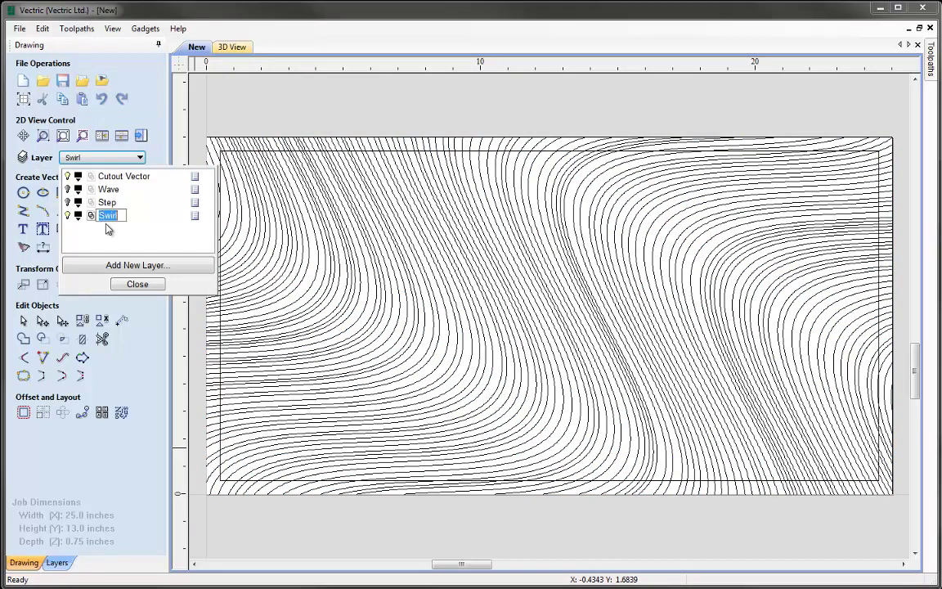
left_click(68, 215)
left_click(102, 175)
left_click(131, 284)
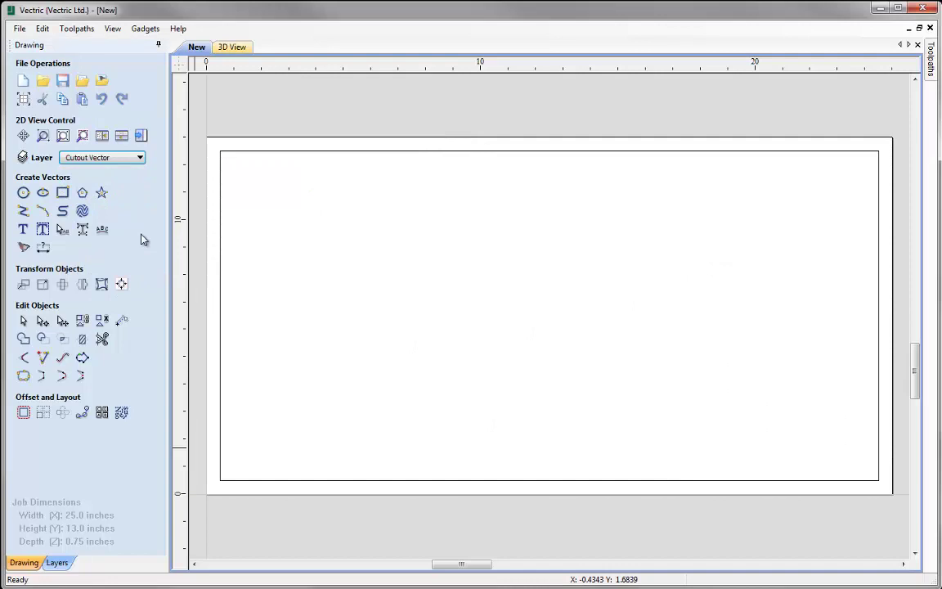
Set up a fourth vector texture with angle 2 degrees, maximum spacing 0.15, amplitude 0.1 and wavelength 18 inches
left_click(82, 212)
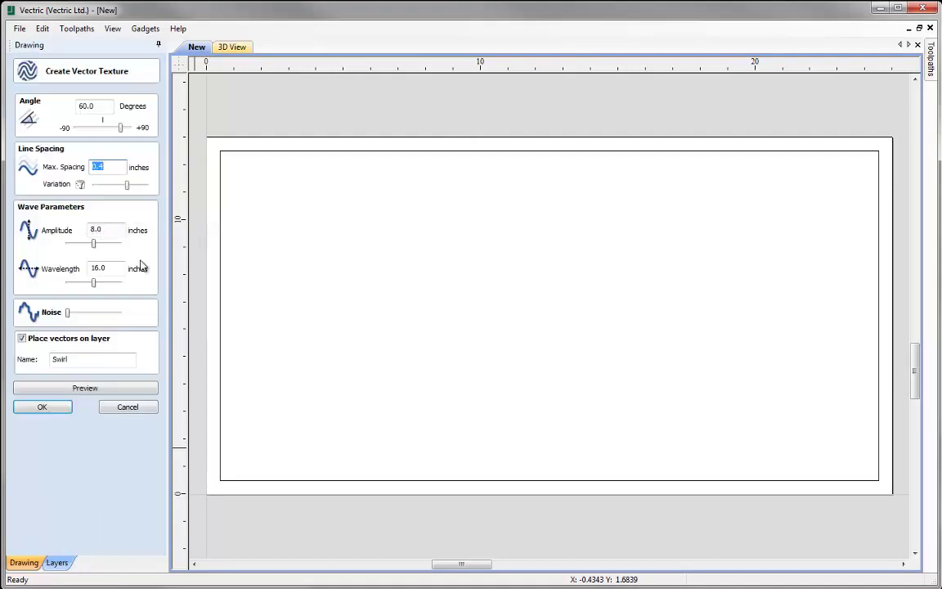
double_click(86, 106)
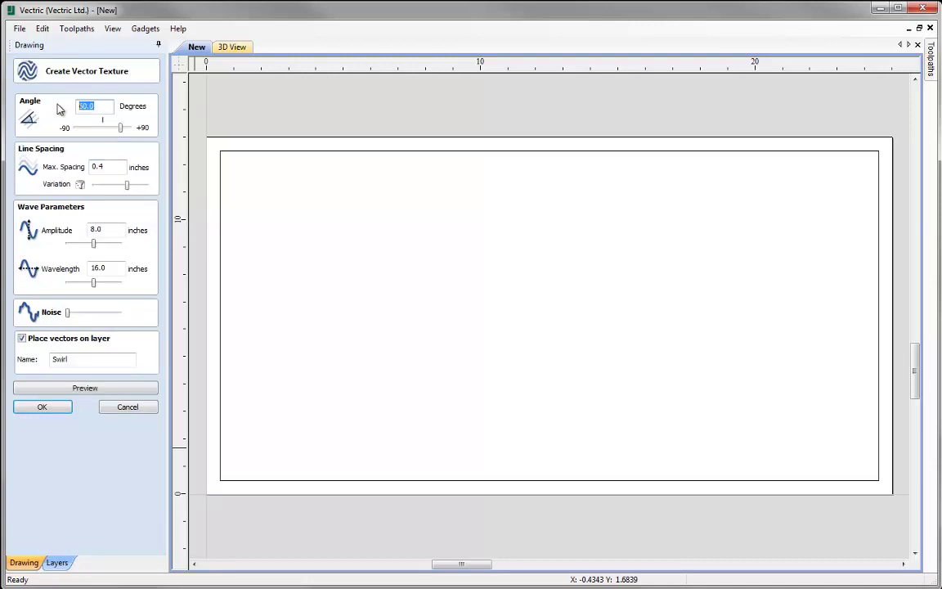
type("2")
double_click(100, 166)
type("0.15")
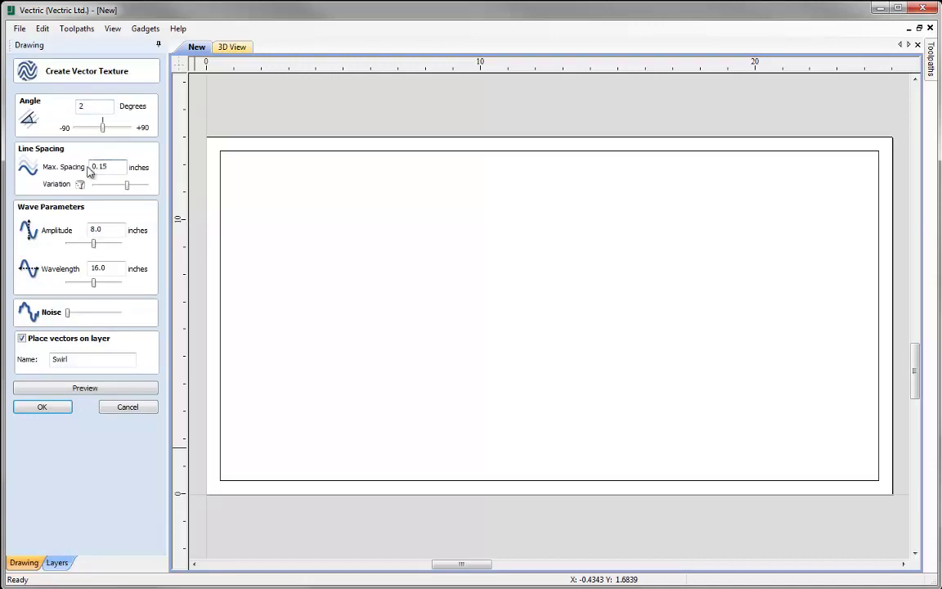
double_click(101, 230)
type("0.1")
left_click_drag(117, 271, 79, 275)
type("18")
Name the fourth texture's target layer Grain and preview the pattern
double_click(72, 361)
type("Grain")
left_click(83, 389)
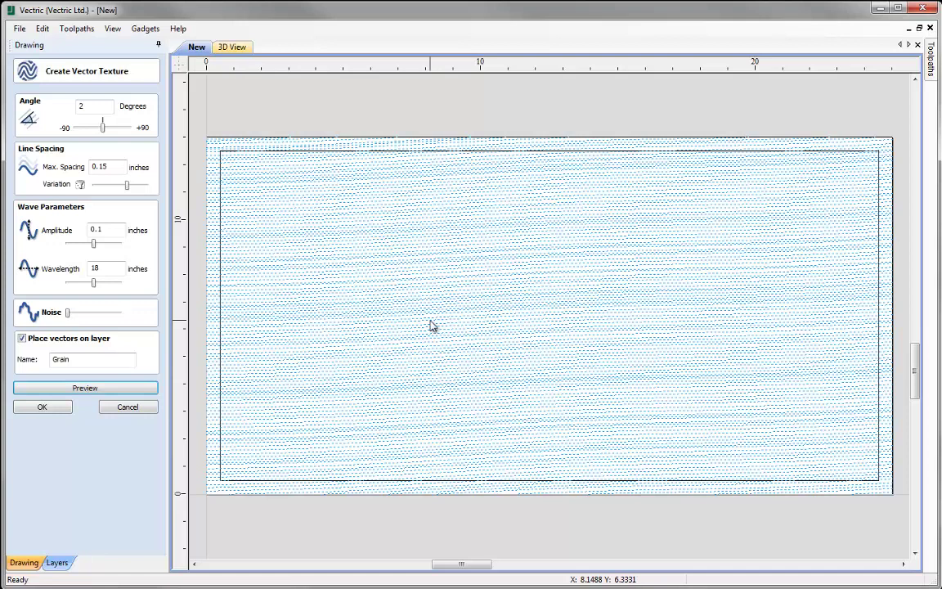
Add noise of about a fifth of its range to the Grain texture, check the preview and create it
scroll(431, 325, "up", 1)
scroll(431, 326, "up", 4)
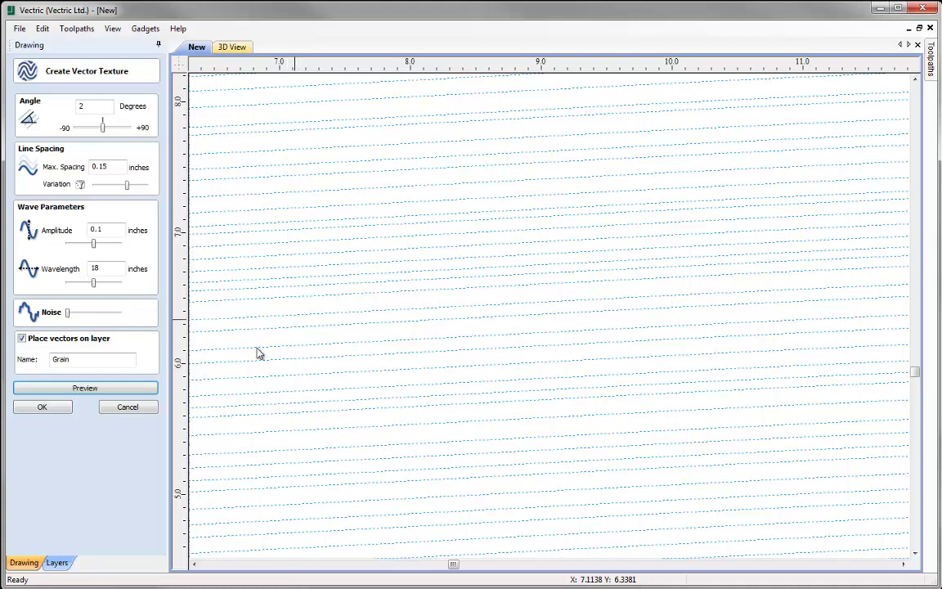
left_click_drag(68, 313, 89, 316)
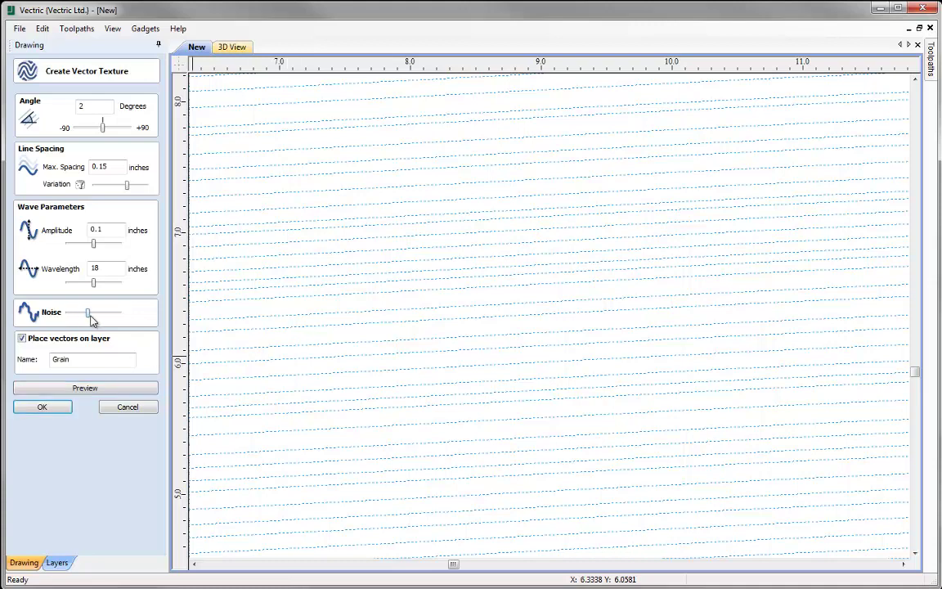
left_click(94, 388)
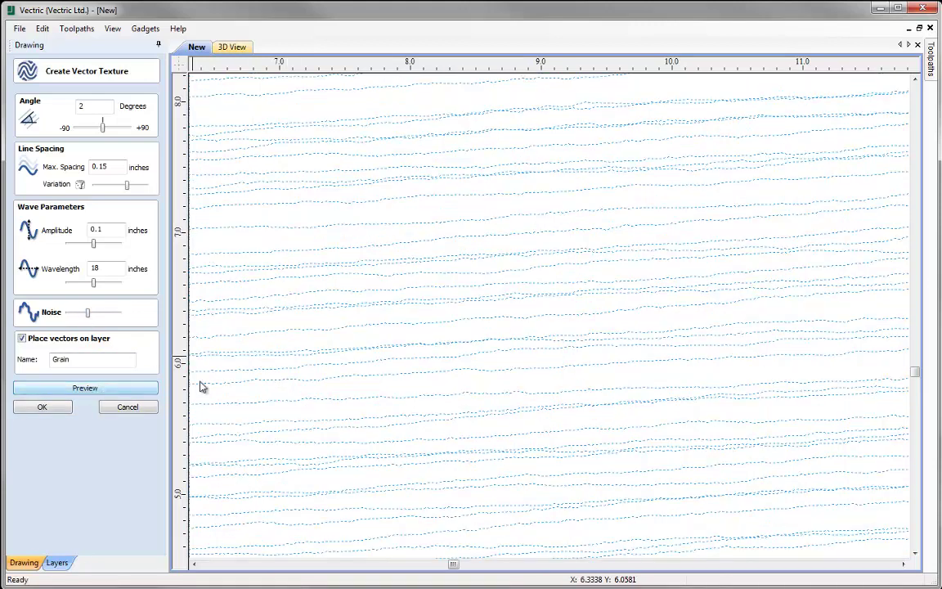
left_click_drag(88, 313, 78, 317)
left_click(91, 389)
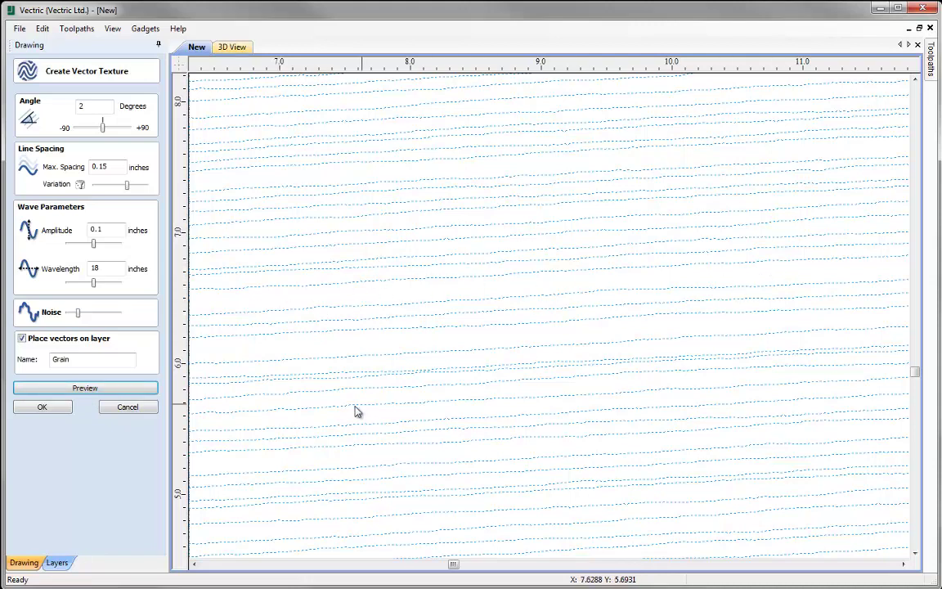
scroll(440, 304, "down", 5)
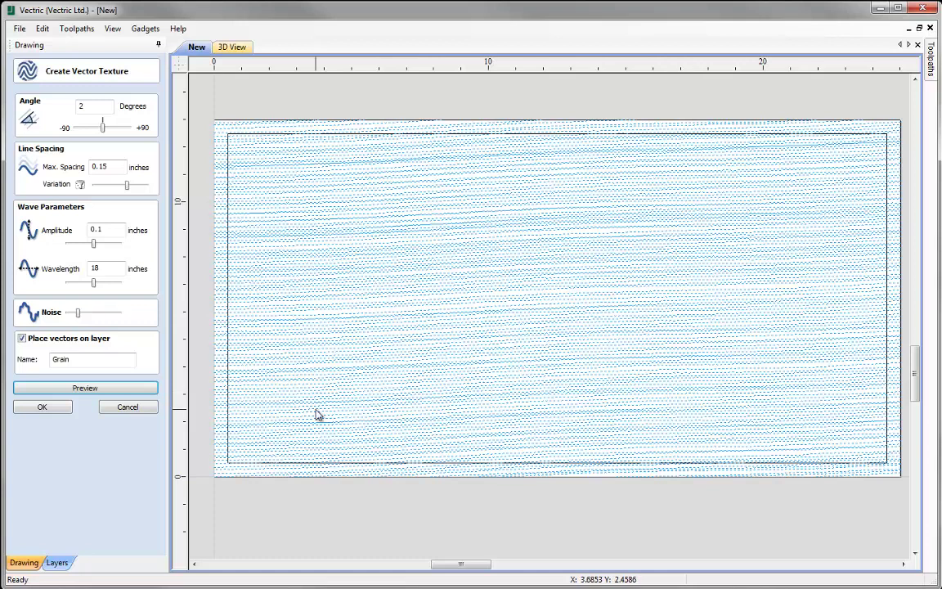
left_click(39, 408)
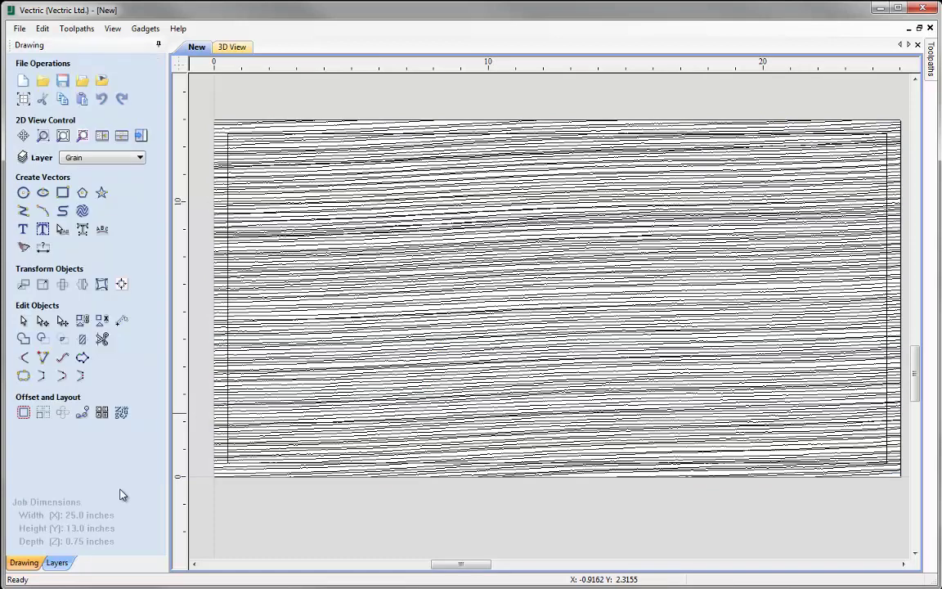
Hide the Grain layer, show the Wave layer and make Wave the active layer
left_click(129, 157)
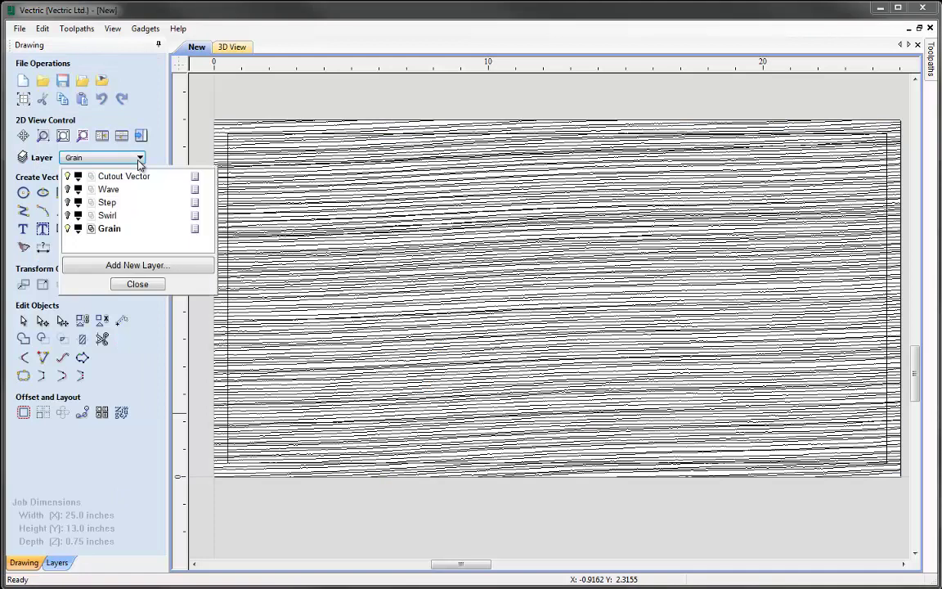
left_click(67, 228)
left_click(67, 215)
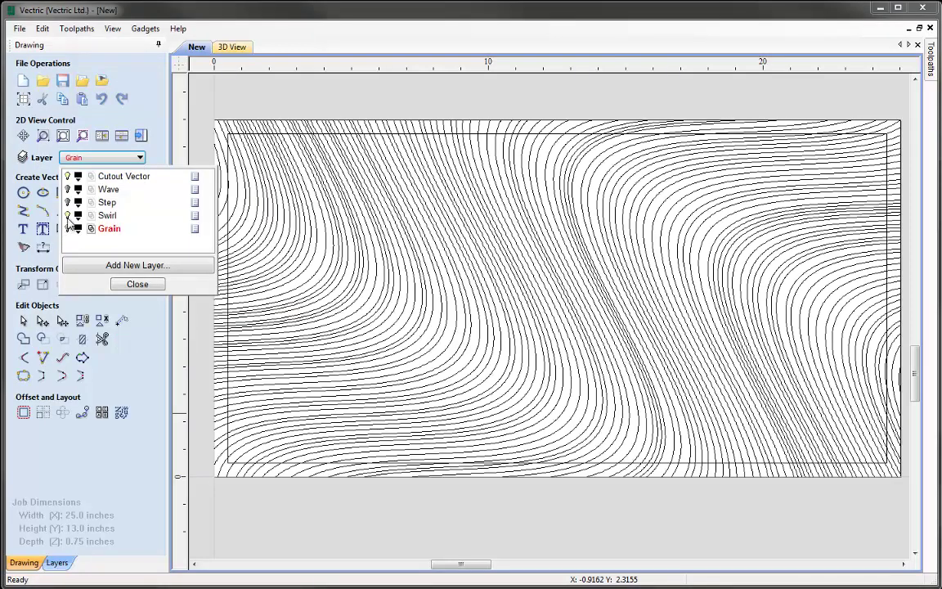
left_click(67, 215)
left_click(67, 189)
left_click(67, 189)
left_click(68, 189)
left_click(114, 189)
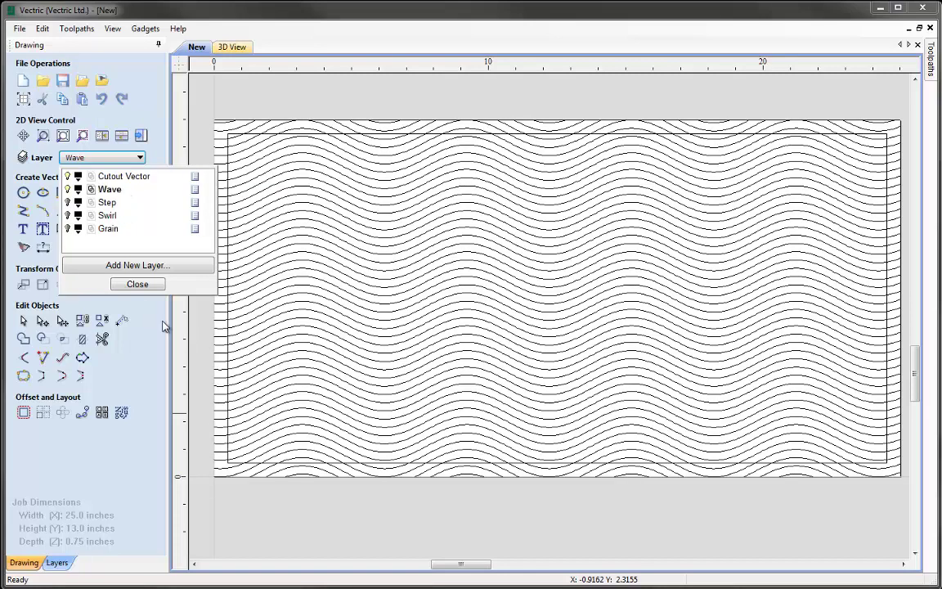
left_click(139, 283)
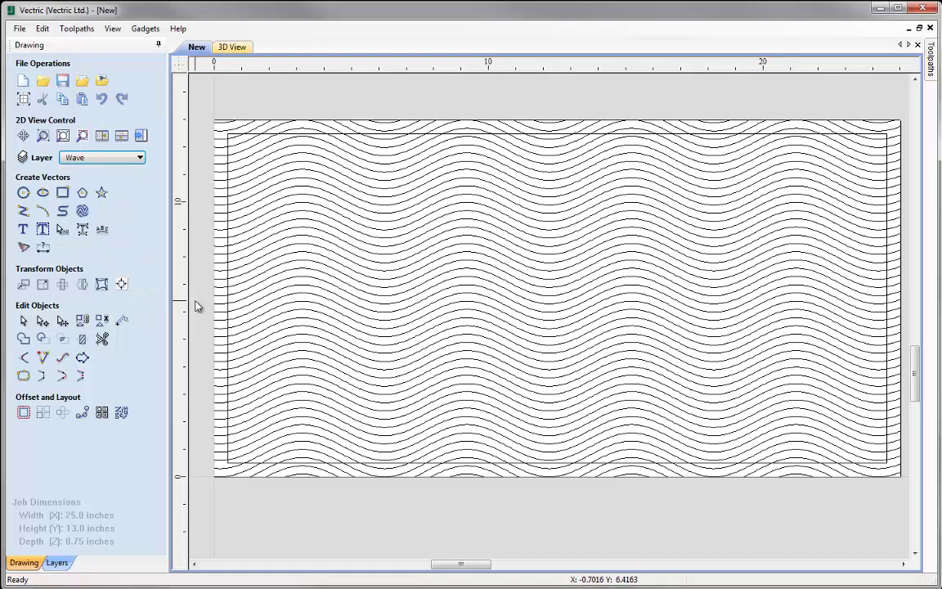
Save the job as VectorTexture_VECTOR in the VectorTexture_FILES folder
left_click(19, 28)
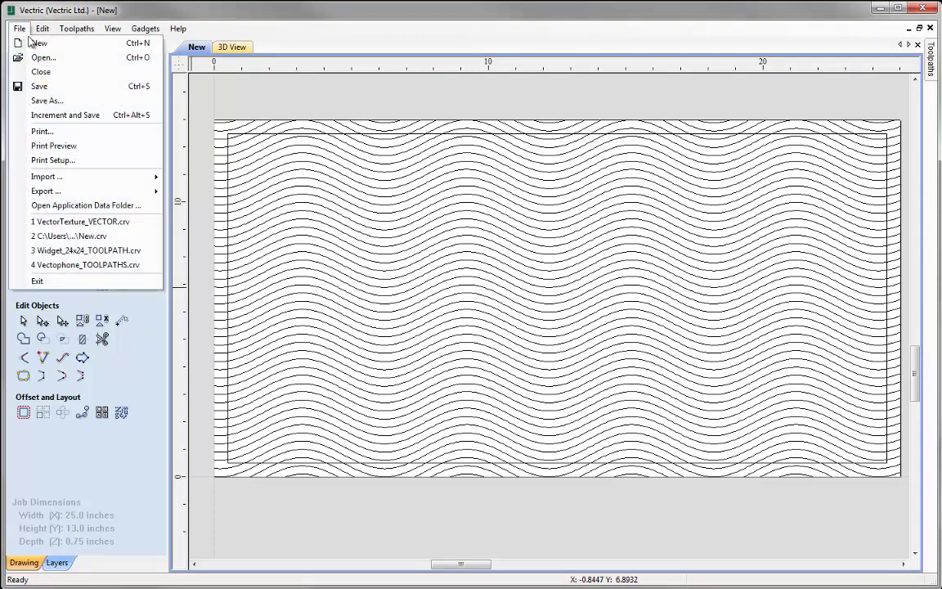
left_click(46, 100)
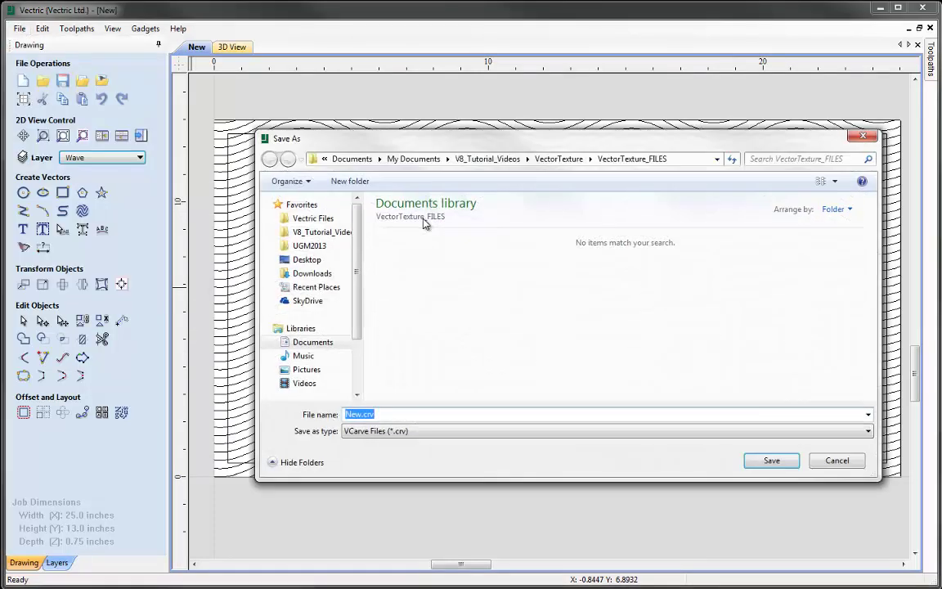
type("VectorTextu")
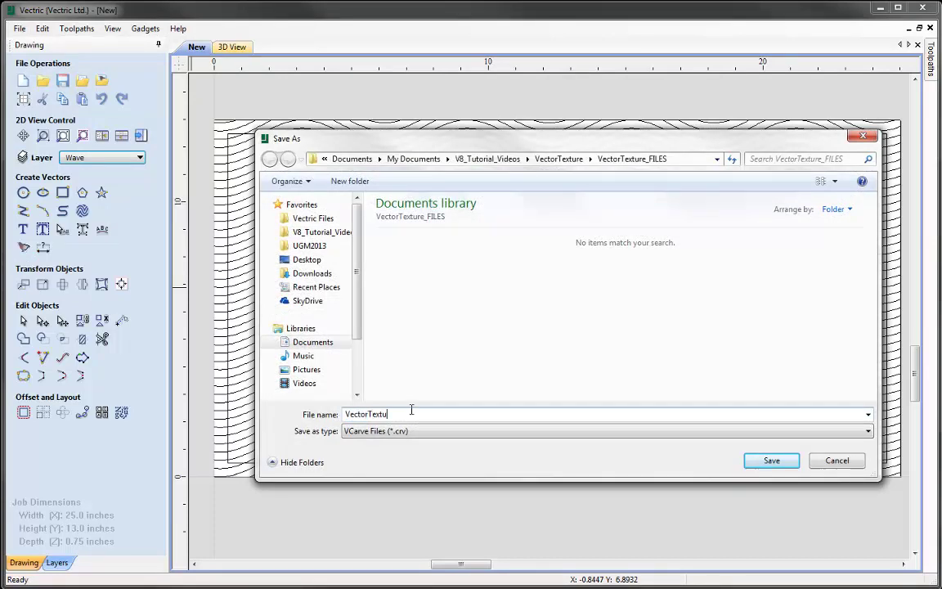
type("re_VECTOR")
key("Return")
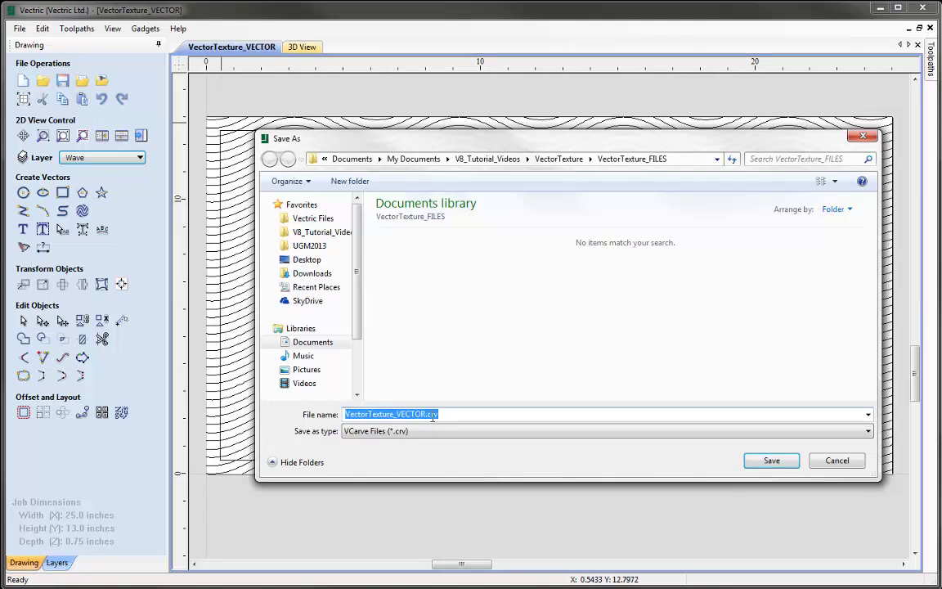
left_click(771, 461)
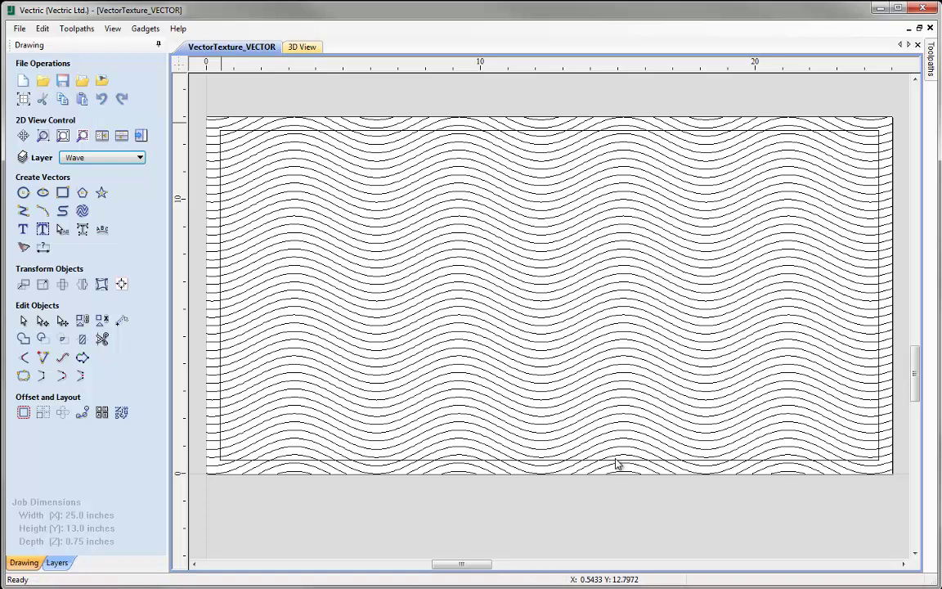
Hide the Cutout Vector layer so only the Wave layer is displayed
middle_click_drag(617, 463, 616, 483)
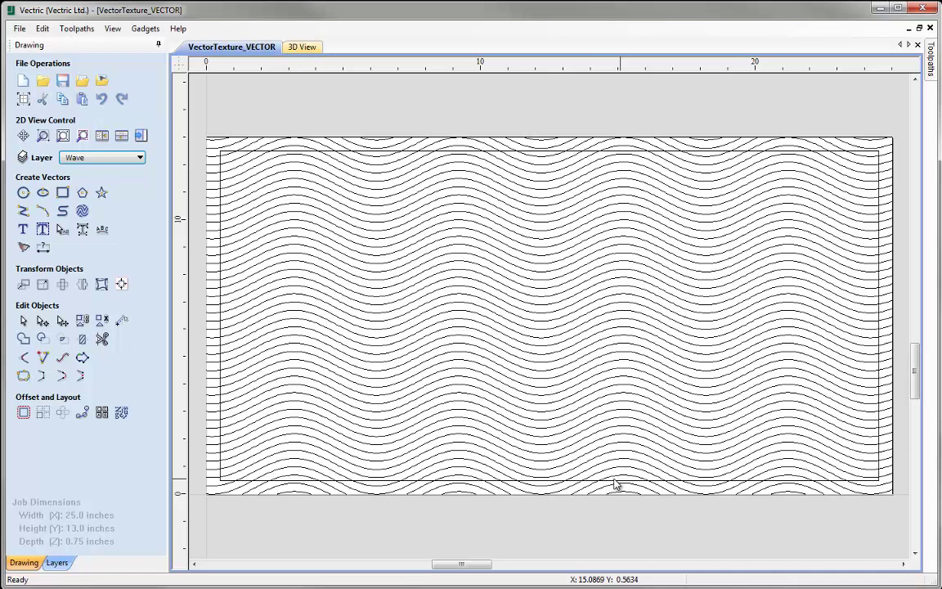
left_click(140, 157)
left_click(67, 176)
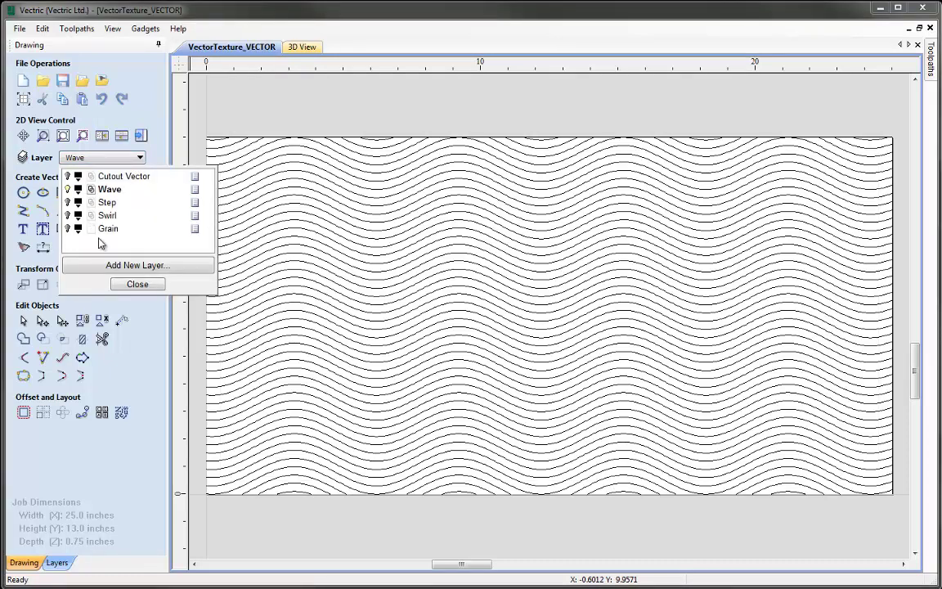
left_click(124, 284)
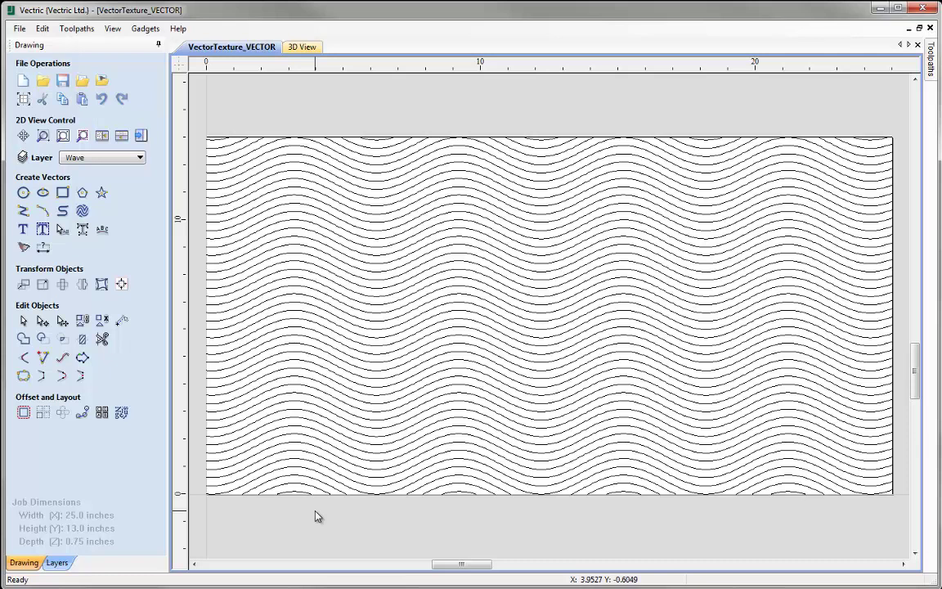
Ungroup the Wave texture vectors and clear the selection
left_click(357, 462)
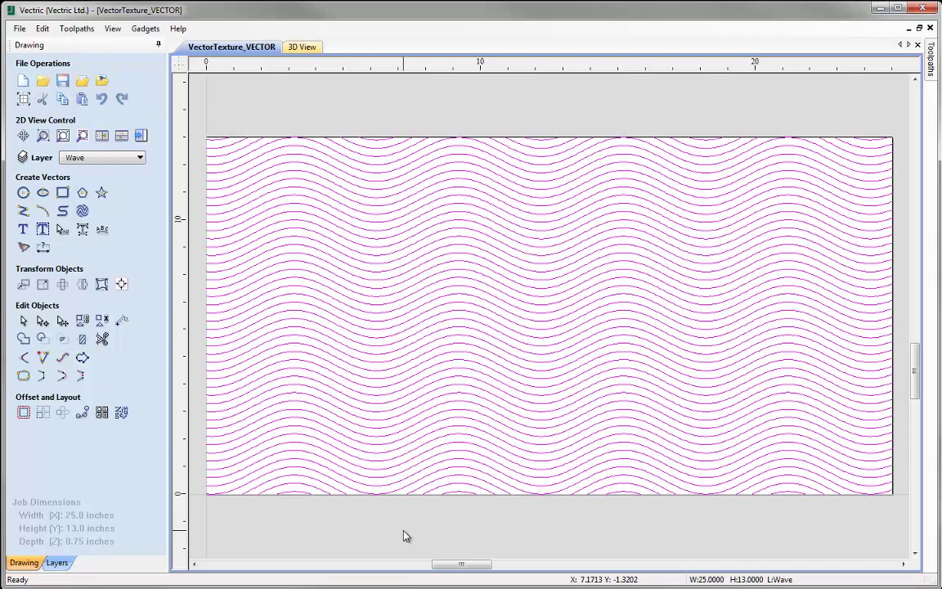
left_click(102, 320)
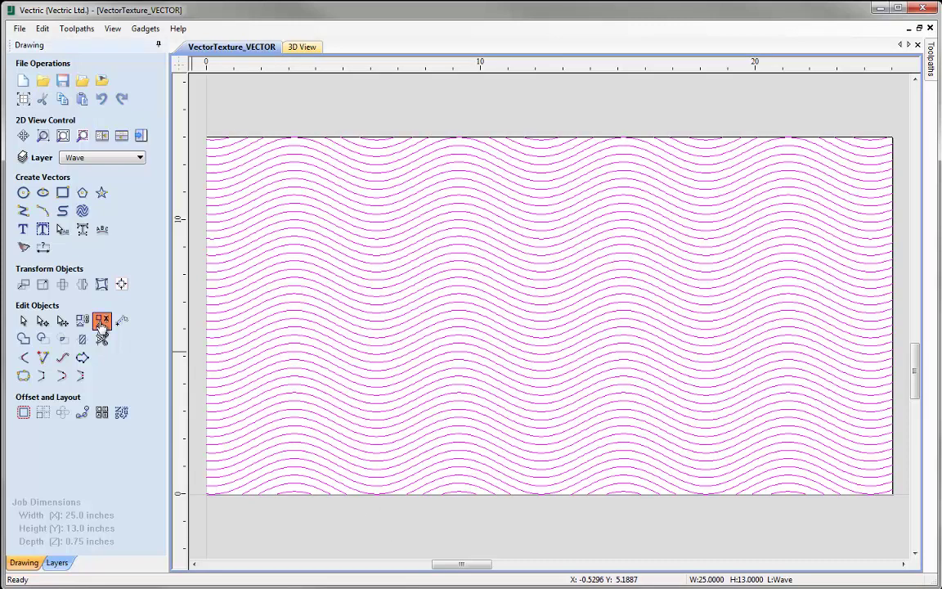
left_click(287, 523)
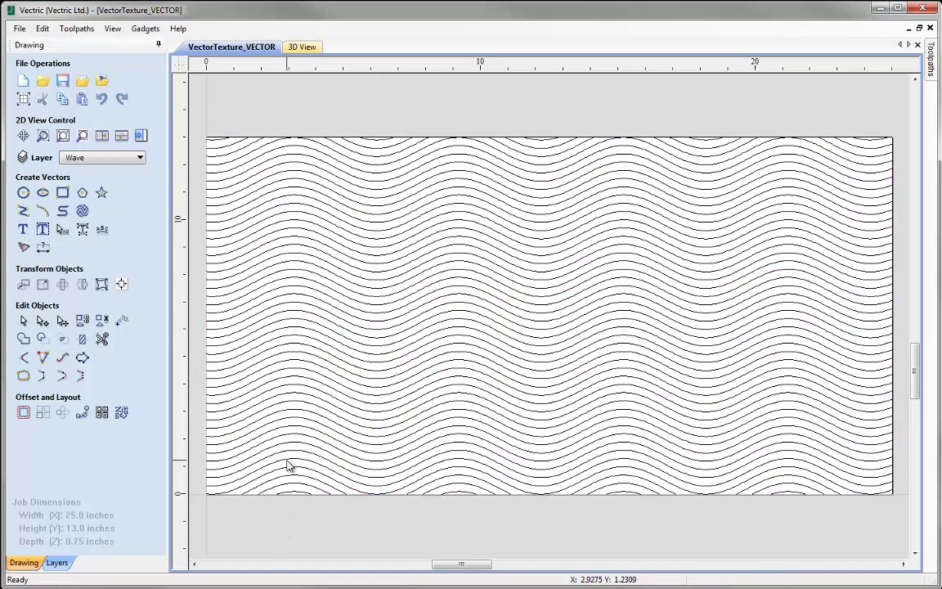
Open a single wave line near the lower edge of the job for node editing and examine its point density
left_click(287, 465)
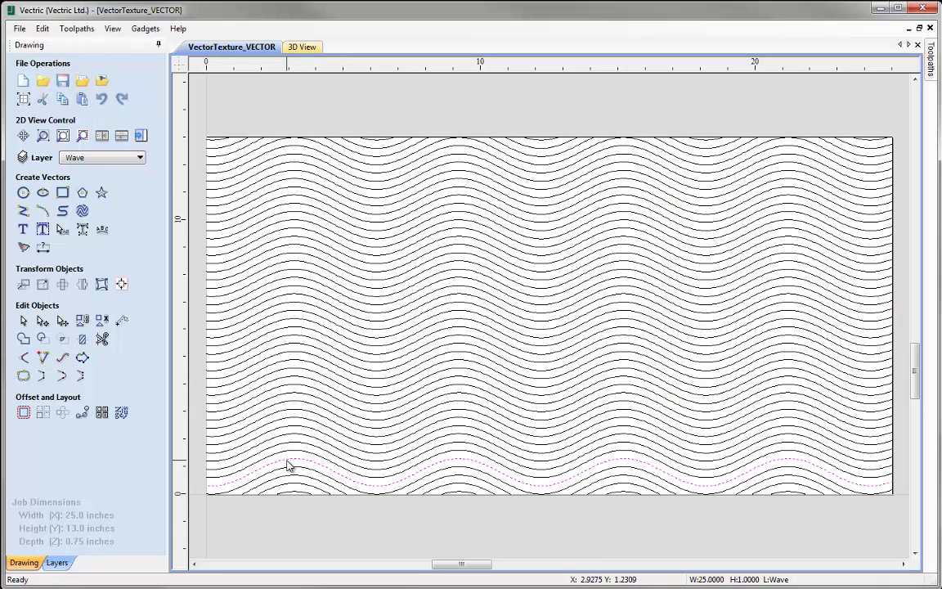
left_click(287, 465)
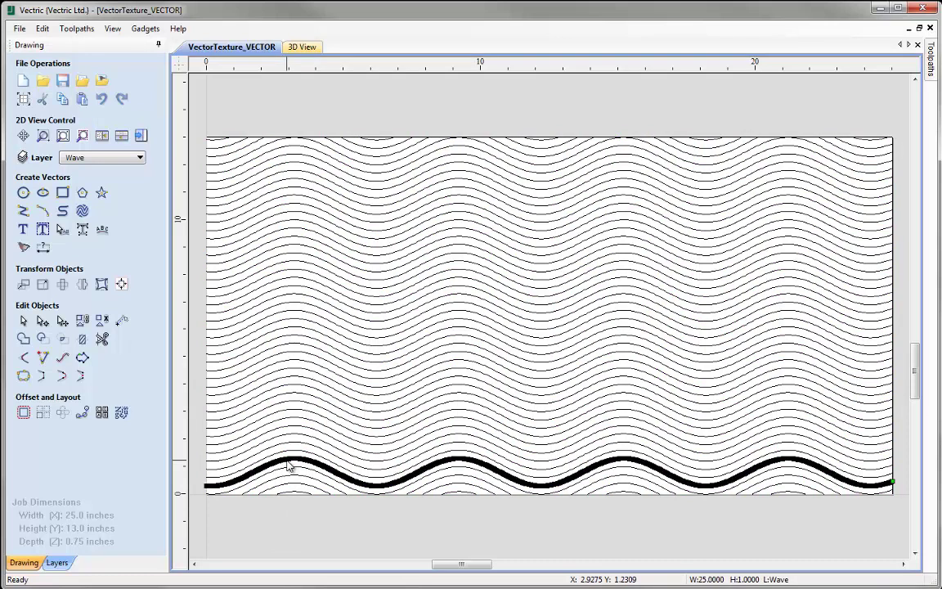
scroll(462, 464, "up", 4)
scroll(463, 465, "up", 4)
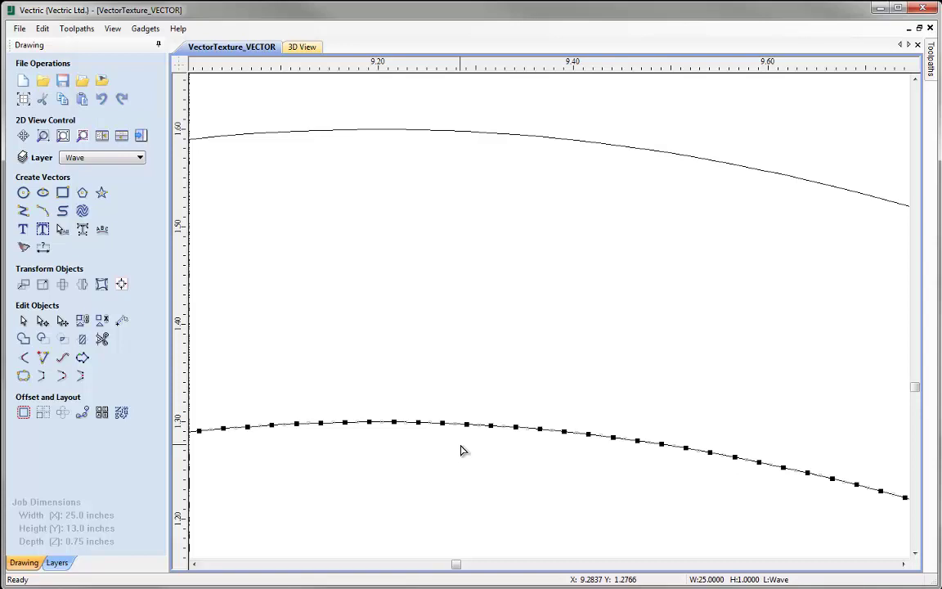
key("F3")
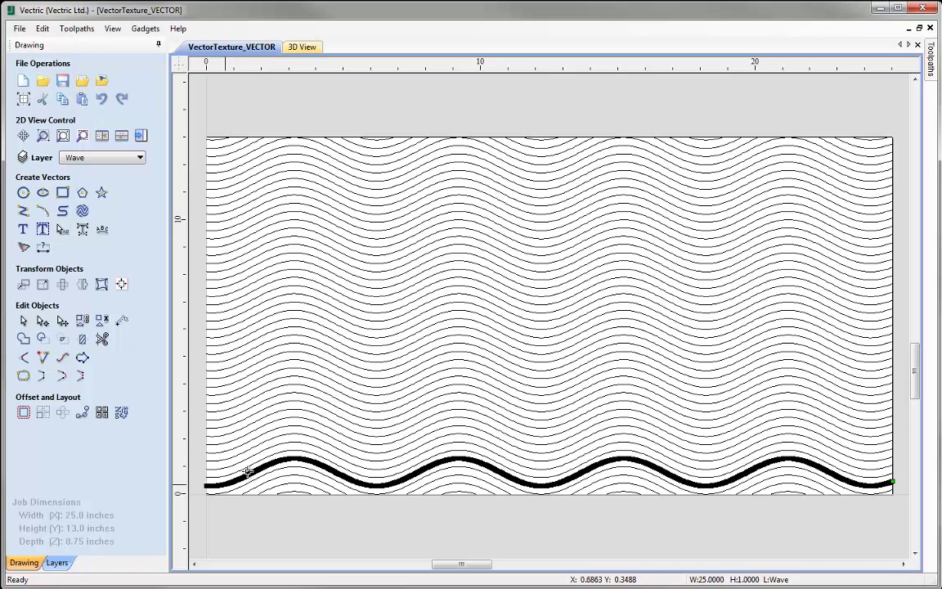
Fit Bezier curves to the selected wave line, replacing the original, and display the new line's nodes
left_click(64, 358)
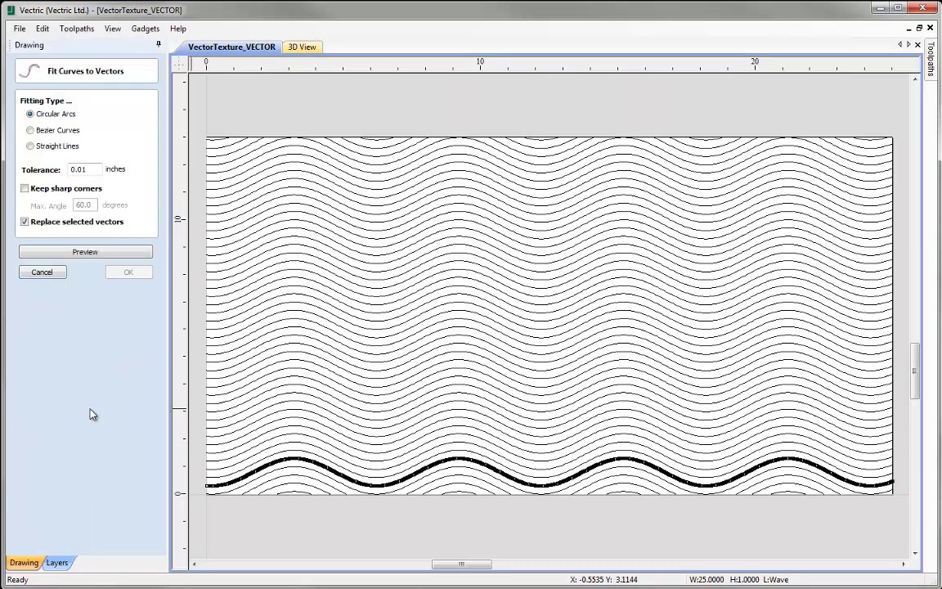
left_click(30, 130)
left_click(62, 251)
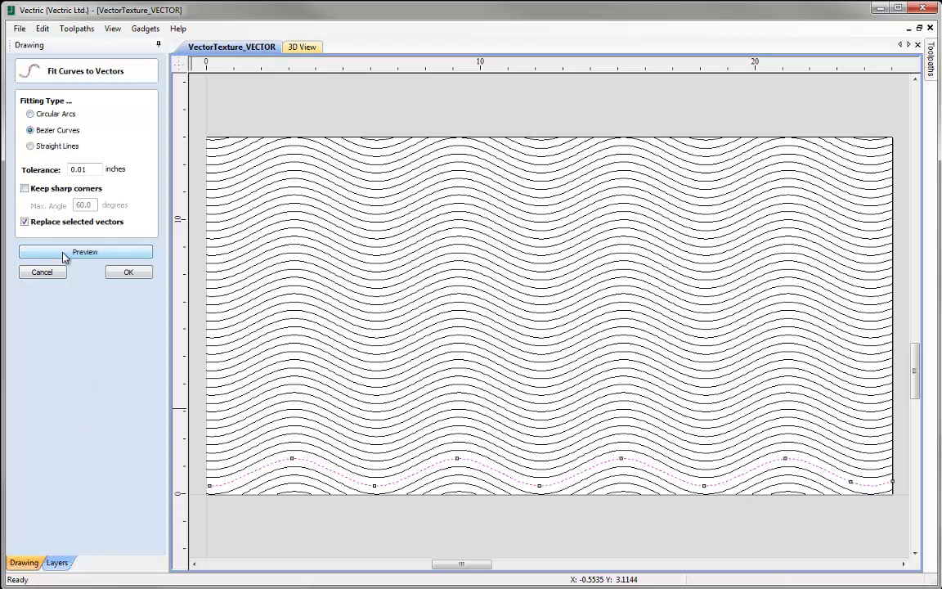
left_click(125, 273)
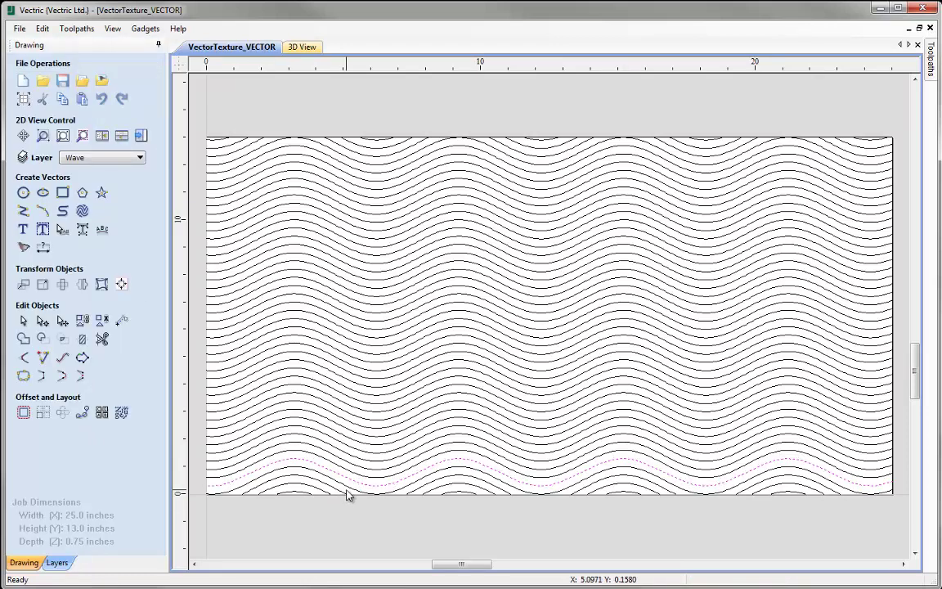
left_click(367, 494)
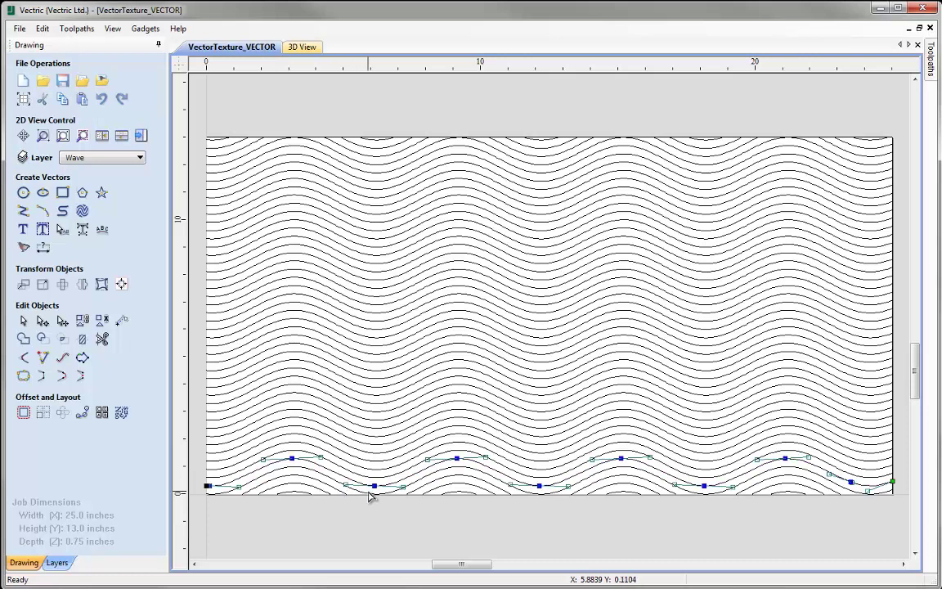